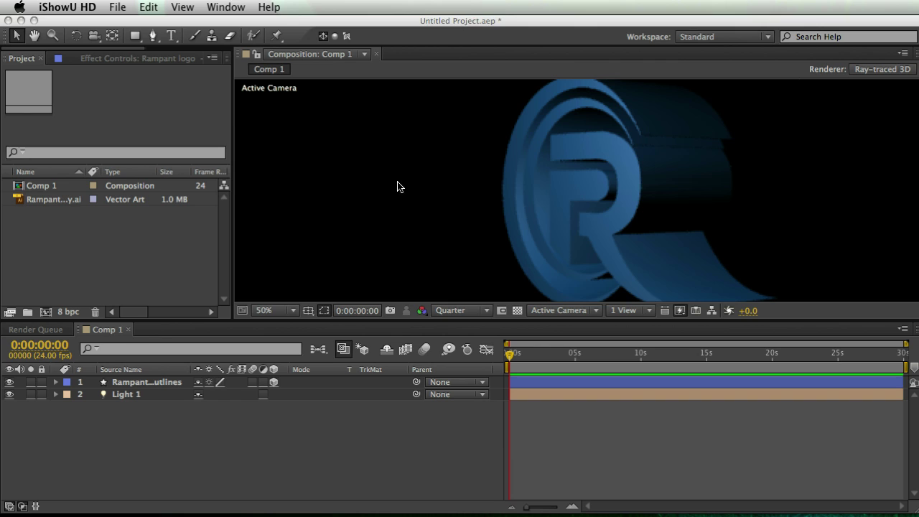
Step: Rename Comp 1 to RaytraceComp and widen the project name column
{"action": "left_click", "coordinate": [49, 240]}
{"action": "left_click", "coordinate": [45, 186]}
{"action": "key", "text": "Return"}
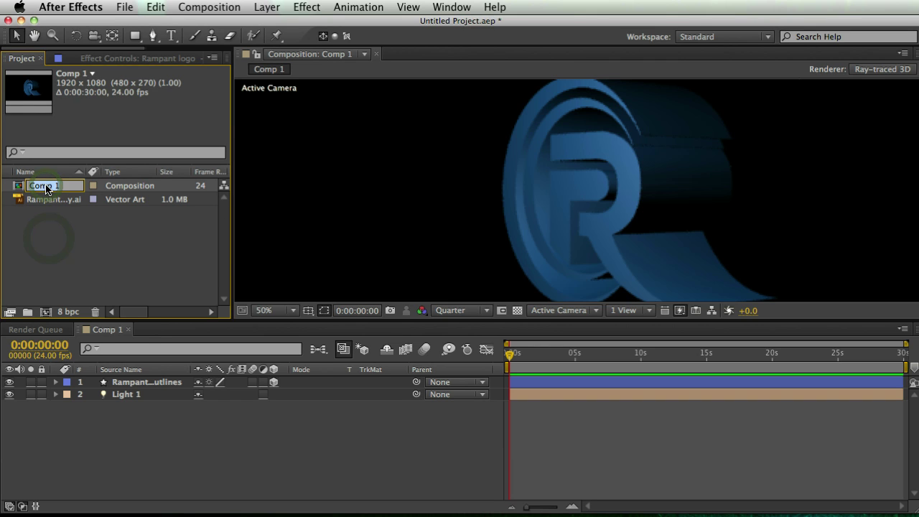
{"action": "type", "text": "RaytraceComp"}
{"action": "key", "text": "Return"}
{"action": "left_click_drag", "start_coordinate": [85, 171], "coordinate": [164, 171]}
{"action": "left_click", "coordinate": [125, 248]}
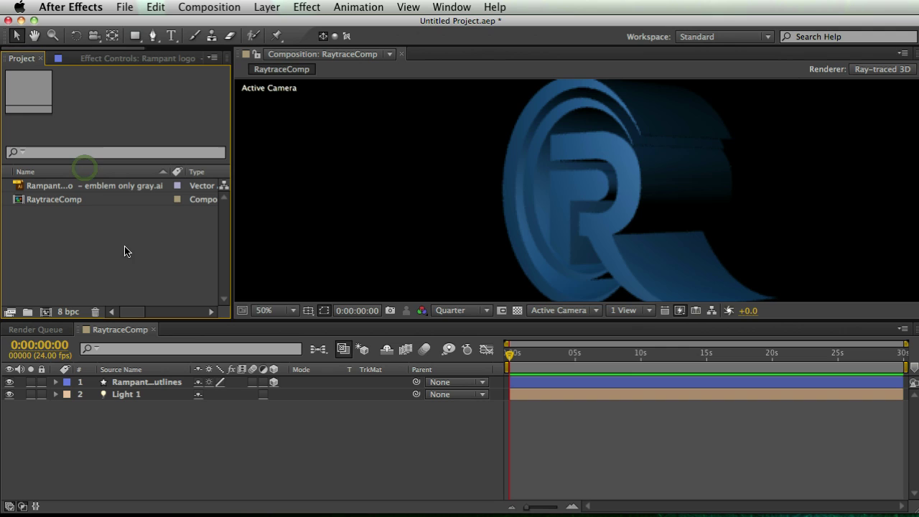
{"action": "left_click", "coordinate": [143, 269]}
{"action": "left_click", "coordinate": [146, 445]}
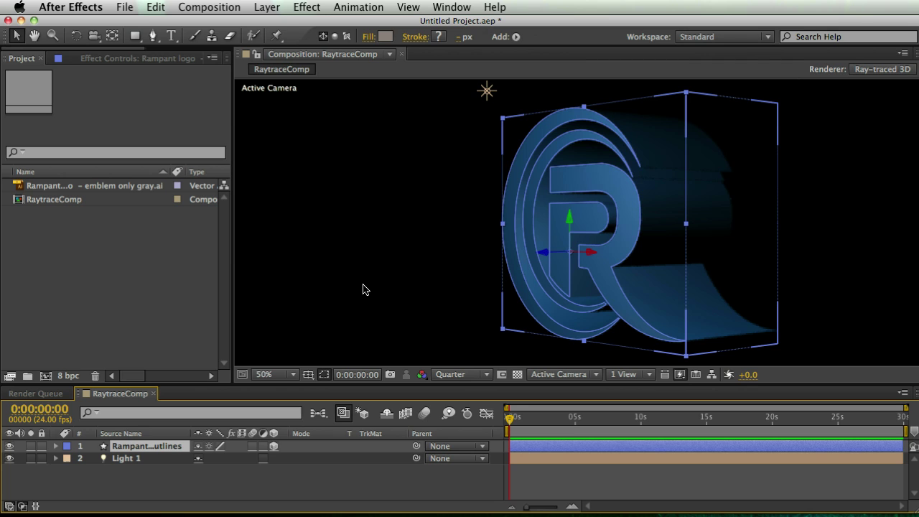
Step: Duplicate RaytraceComp with Cmd+D, name the copy ClassocComp, and open it
{"action": "left_click", "coordinate": [60, 202]}
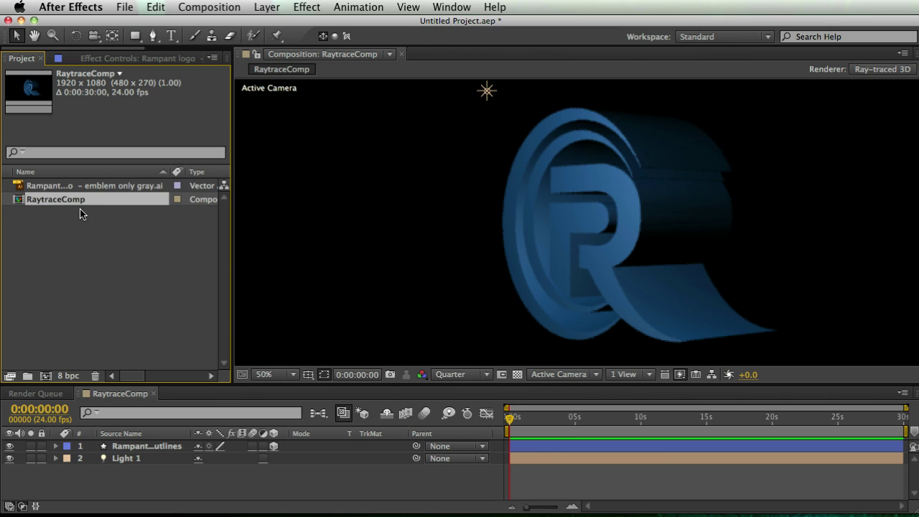
{"action": "key", "text": "super+d"}
{"action": "left_click", "coordinate": [83, 216]}
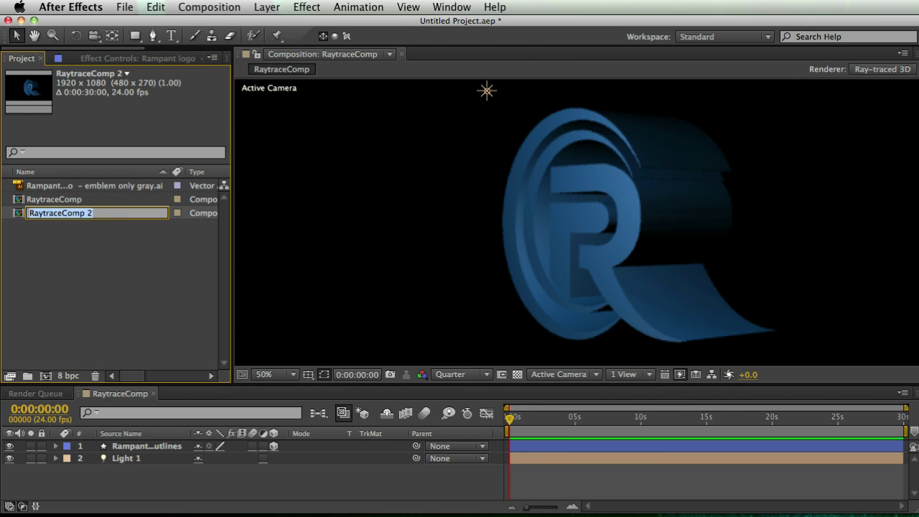
{"action": "type", "text": "ClassocComp"}
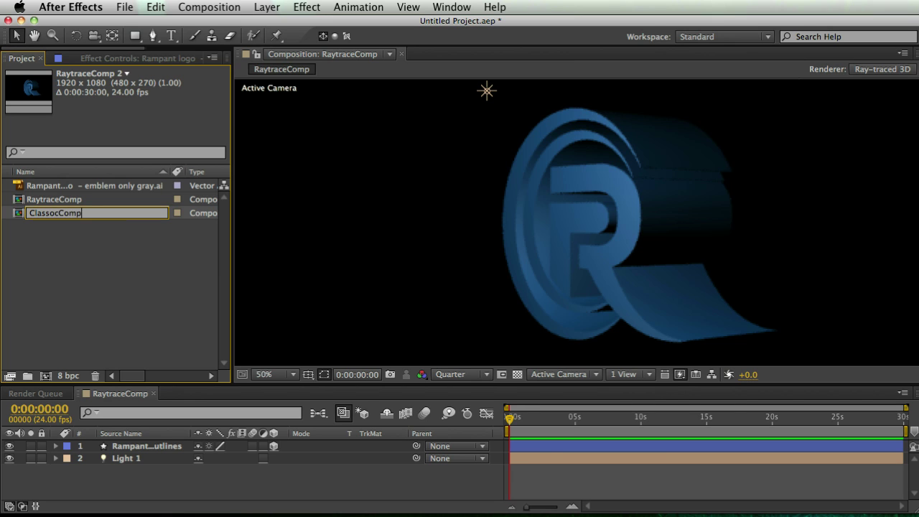
{"action": "key", "text": "Return"}
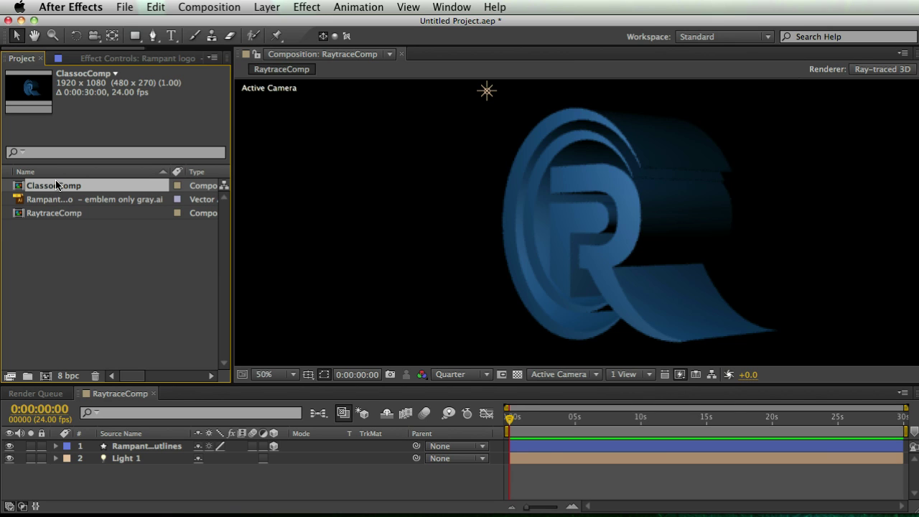
{"action": "double_click", "coordinate": [19, 187]}
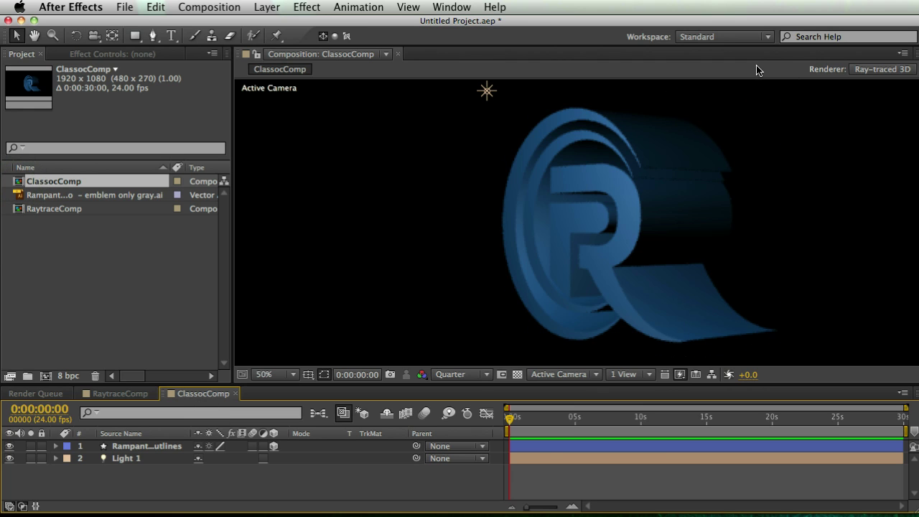
Step: Switch ClassocComp's renderer to Classic 3D in Composition Settings
{"action": "left_click", "coordinate": [877, 70]}
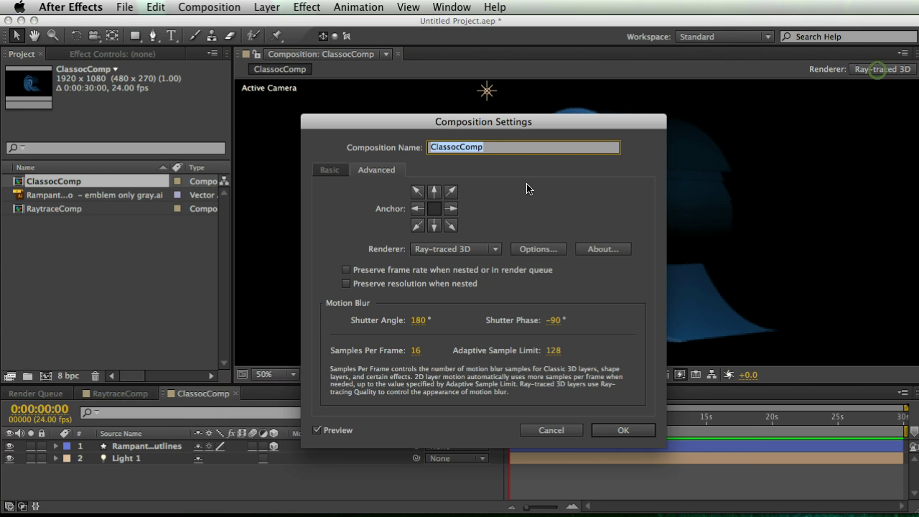
{"action": "left_click", "coordinate": [423, 248]}
{"action": "left_click", "coordinate": [435, 265]}
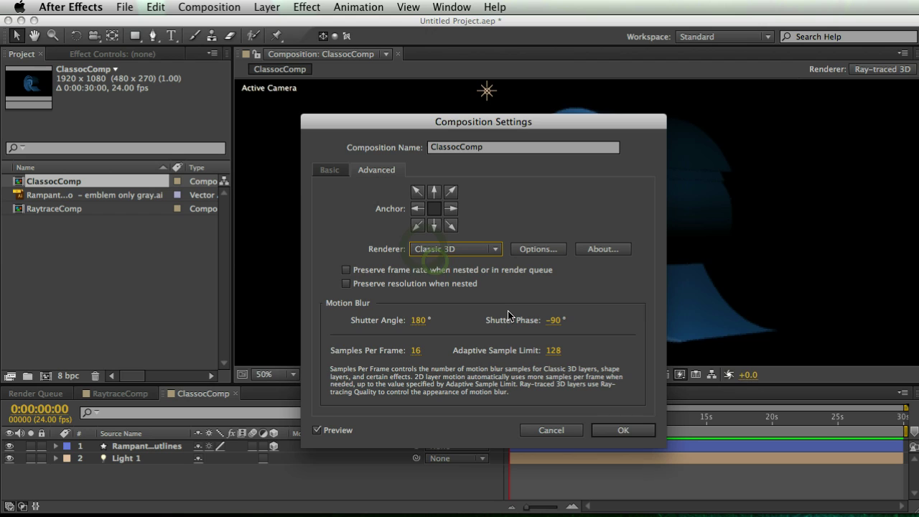
{"action": "left_click", "coordinate": [648, 432]}
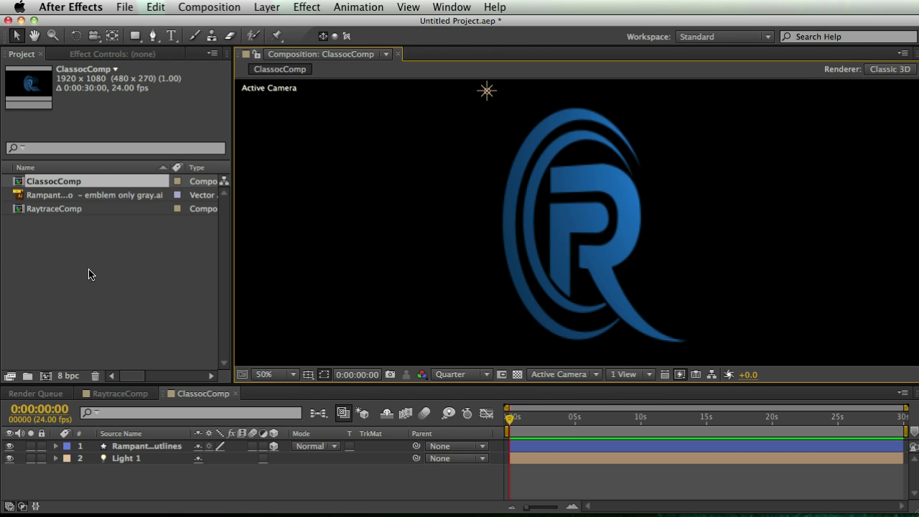
Step: Import ny_concrete_5.JPG into the project
{"action": "left_click", "coordinate": [89, 274]}
{"action": "right_click", "coordinate": [88, 230]}
{"action": "mouse_move", "coordinate": [111, 303]}
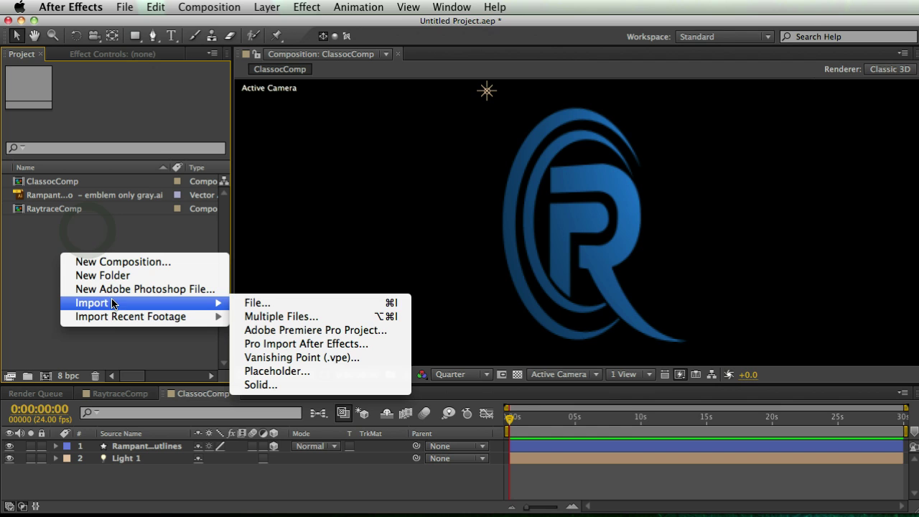
{"action": "left_click", "coordinate": [258, 302]}
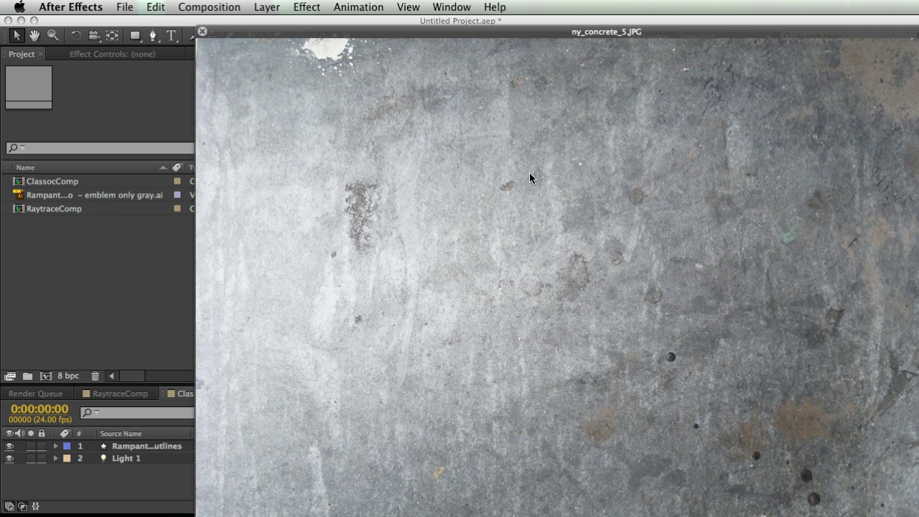
{"action": "key", "text": "space"}
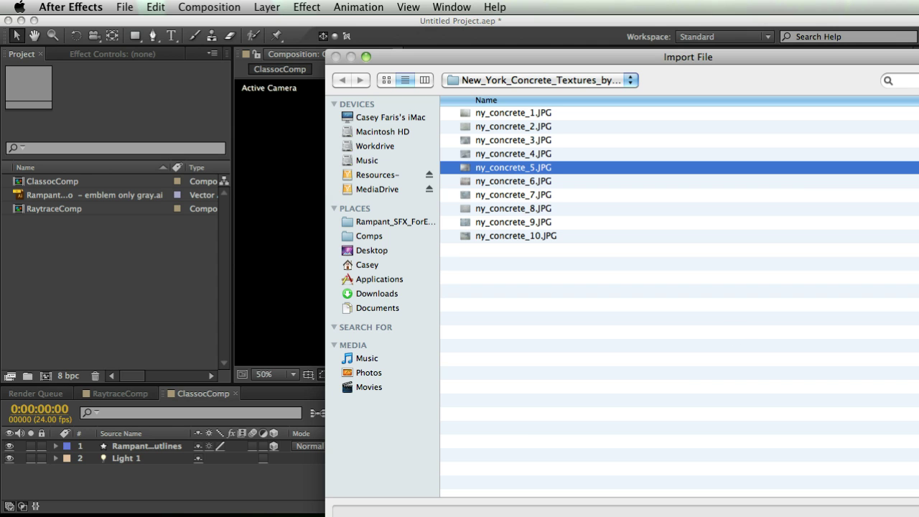
{"action": "key", "text": "Return"}
Step: Add ny_concrete_5.JPG to ClassocComp's timeline and make it a 3D layer
{"action": "left_click", "coordinate": [113, 298]}
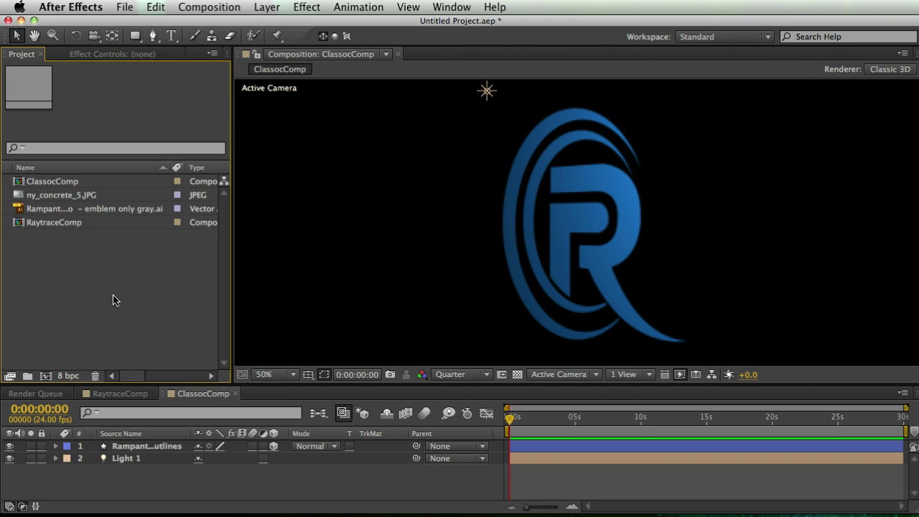
{"action": "left_click", "coordinate": [22, 194]}
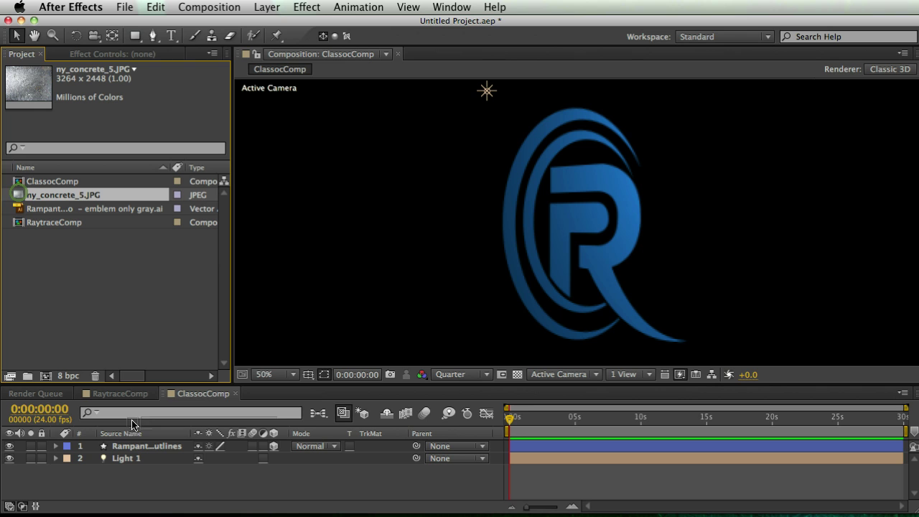
{"action": "left_click_drag", "start_coordinate": [143, 437], "coordinate": [141, 449]}
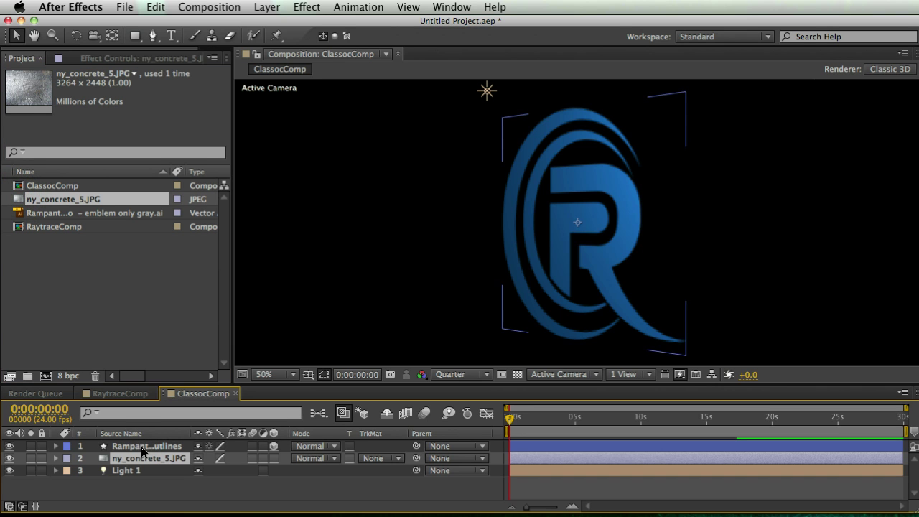
{"action": "left_click", "coordinate": [272, 459]}
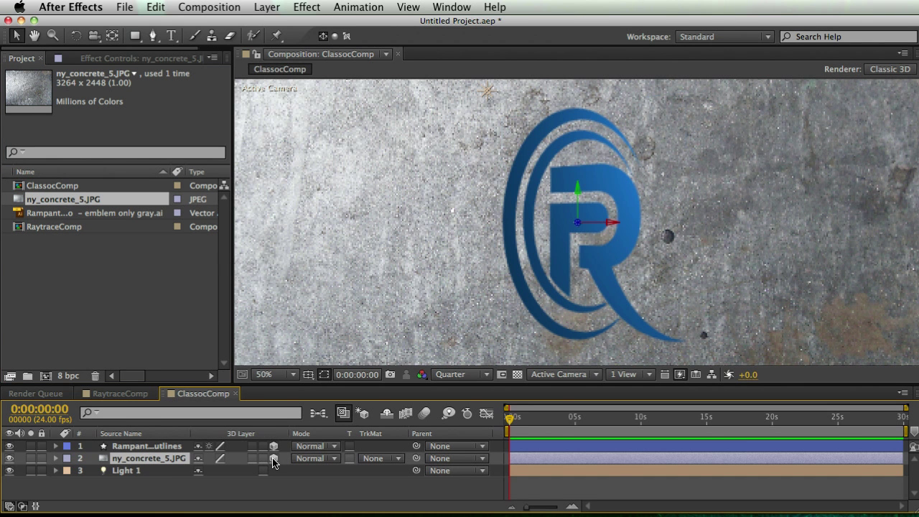
Step: Reveal the logo layer's Position, Scale, Orientation and rotation properties
{"action": "left_click", "coordinate": [147, 446]}
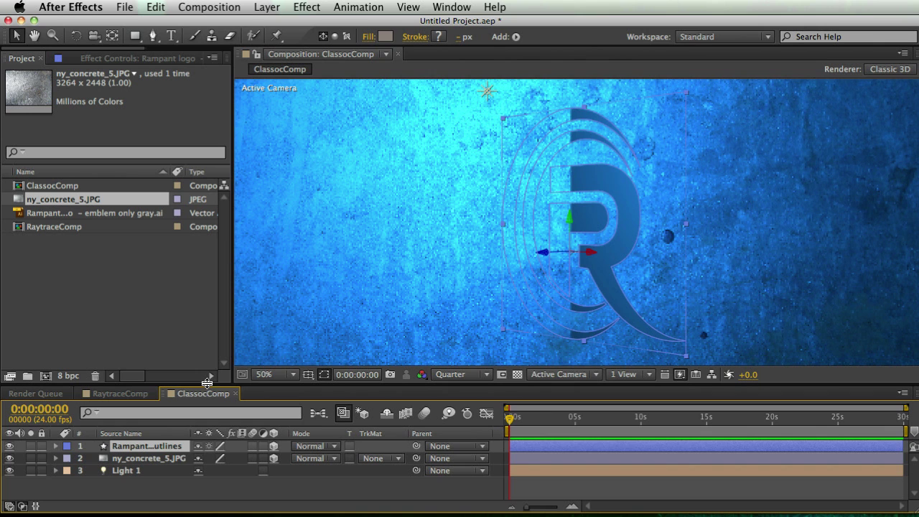
{"action": "left_click_drag", "start_coordinate": [206, 383], "coordinate": [205, 227]}
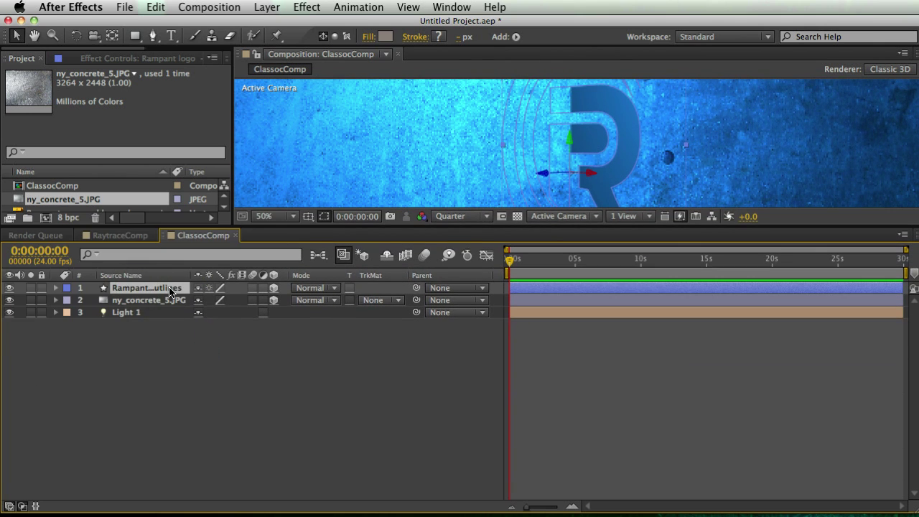
{"action": "key", "text": "p"}
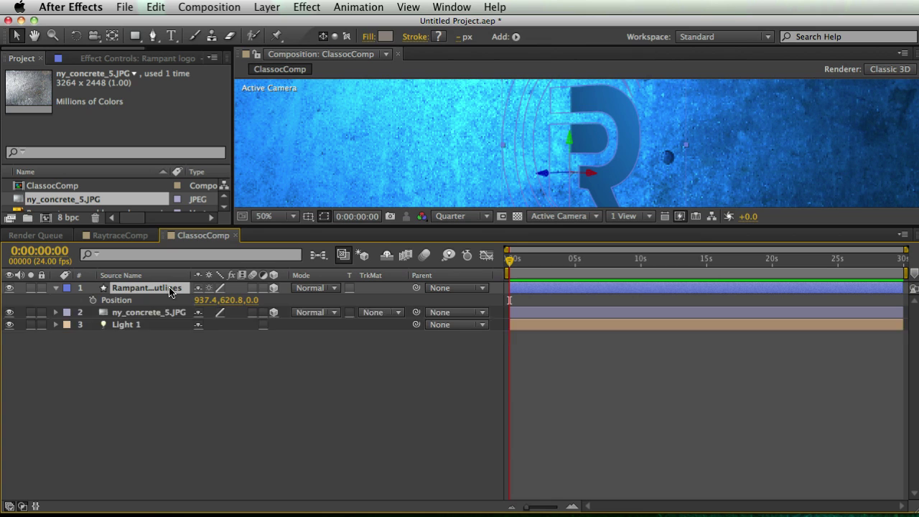
{"action": "key", "text": "shift+s"}
{"action": "key", "text": "shift+r"}
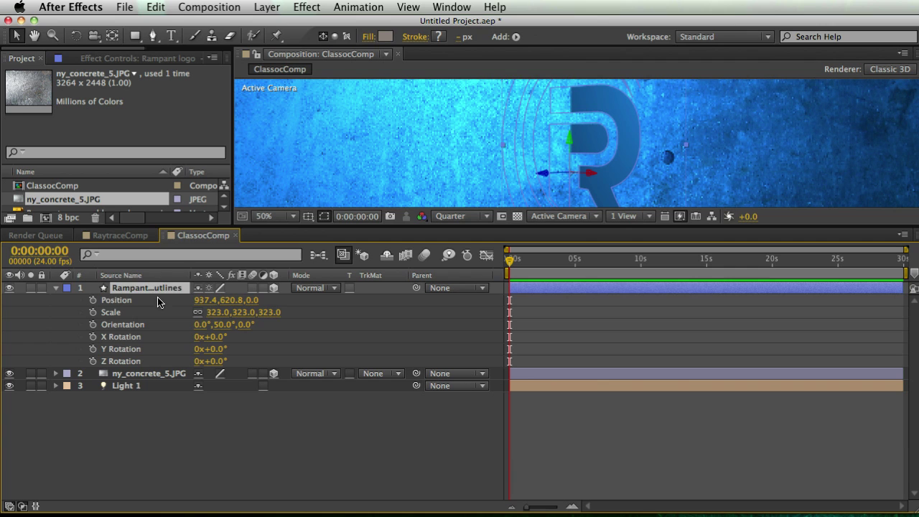
{"action": "left_click", "coordinate": [141, 302]}
{"action": "left_click", "coordinate": [126, 363], "text": "shift"}
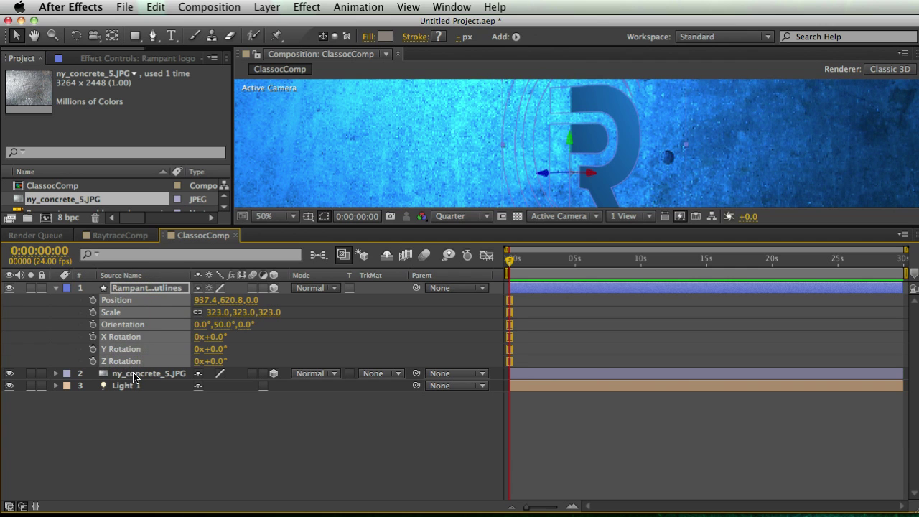
Step: Scale the concrete layer down to 41%
{"action": "left_click", "coordinate": [133, 375]}
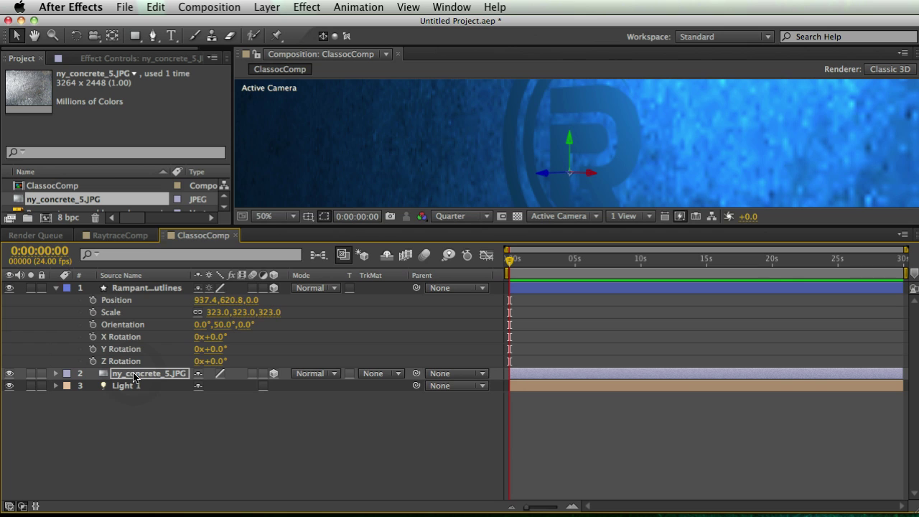
{"action": "left_click_drag", "start_coordinate": [344, 226], "coordinate": [345, 388]}
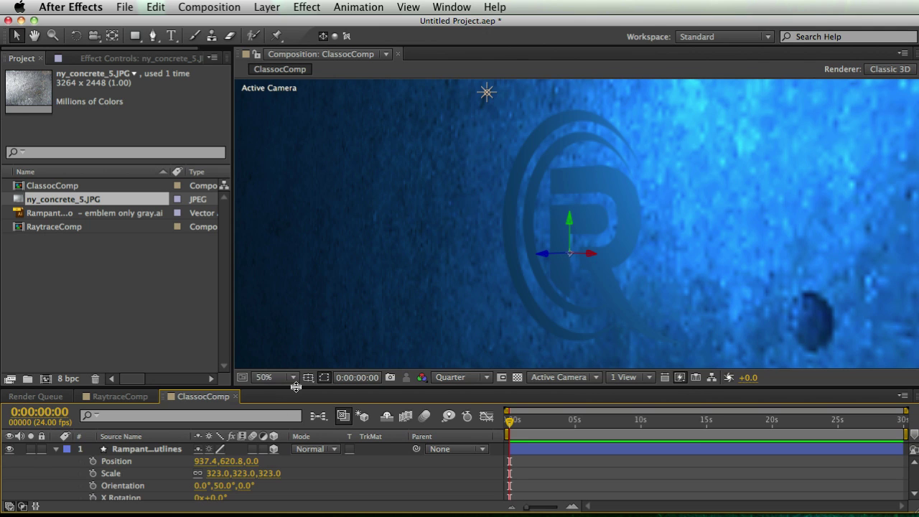
{"action": "left_click_drag", "start_coordinate": [294, 388], "coordinate": [293, 256]}
{"action": "left_click", "coordinate": [167, 439]}
{"action": "left_click", "coordinate": [156, 406]}
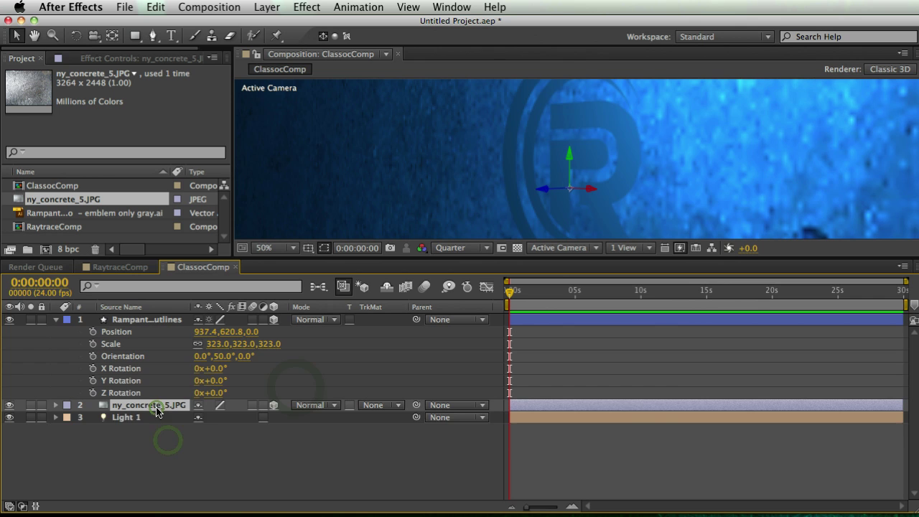
{"action": "key", "text": "s"}
{"action": "left_click_drag", "start_coordinate": [266, 419], "coordinate": [64, 416]}
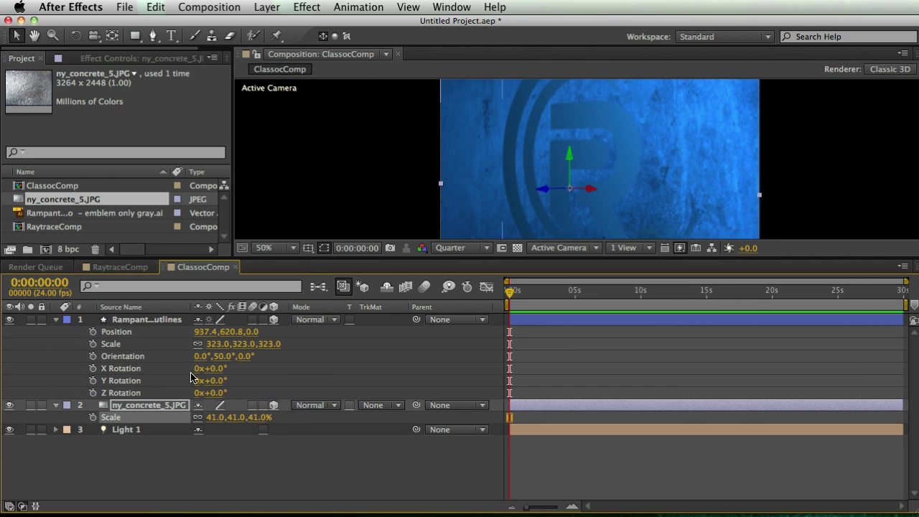
{"action": "left_click_drag", "start_coordinate": [312, 257], "coordinate": [287, 292]}
Step: Change Light 1's colour to white
{"action": "left_click", "coordinate": [122, 458]}
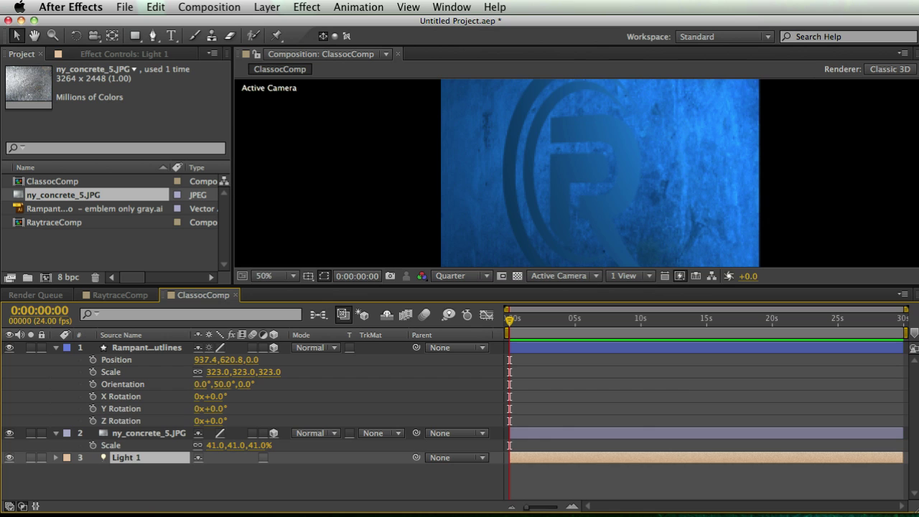
{"action": "left_click", "coordinate": [58, 457]}
{"action": "left_click_drag", "start_coordinate": [250, 287], "coordinate": [251, 180]}
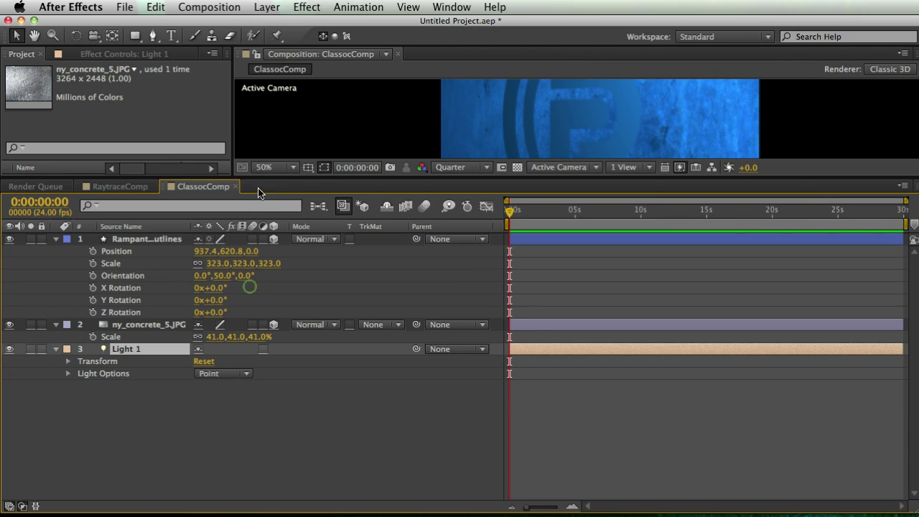
{"action": "left_click", "coordinate": [62, 374]}
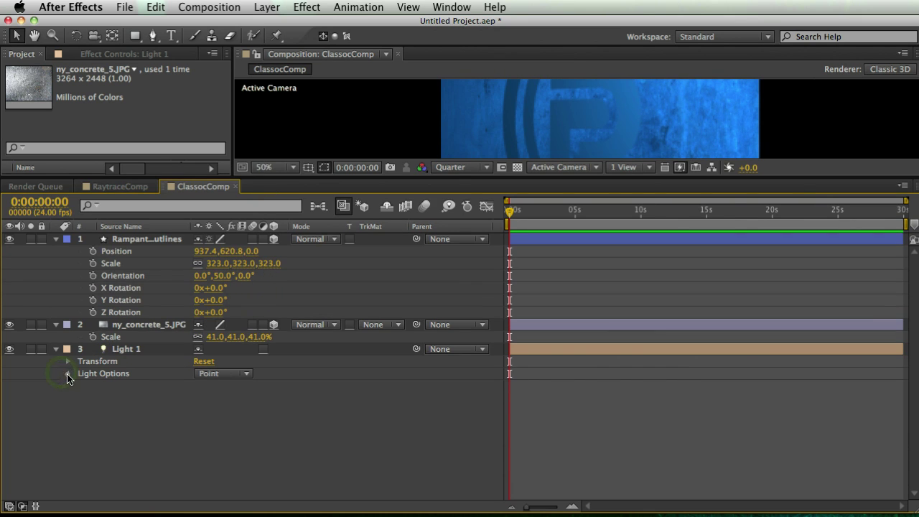
{"action": "left_click", "coordinate": [68, 374]}
{"action": "left_click", "coordinate": [202, 397]}
{"action": "left_click", "coordinate": [371, 194]}
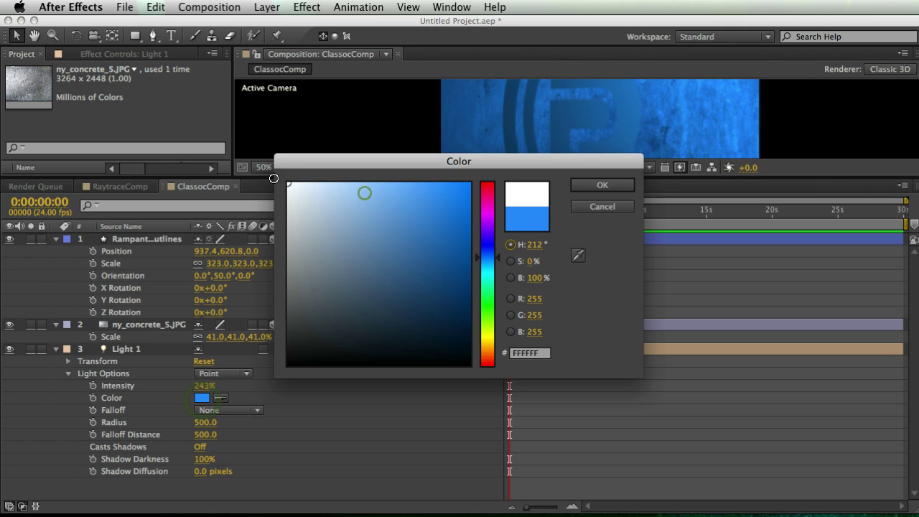
{"action": "left_click", "coordinate": [601, 185]}
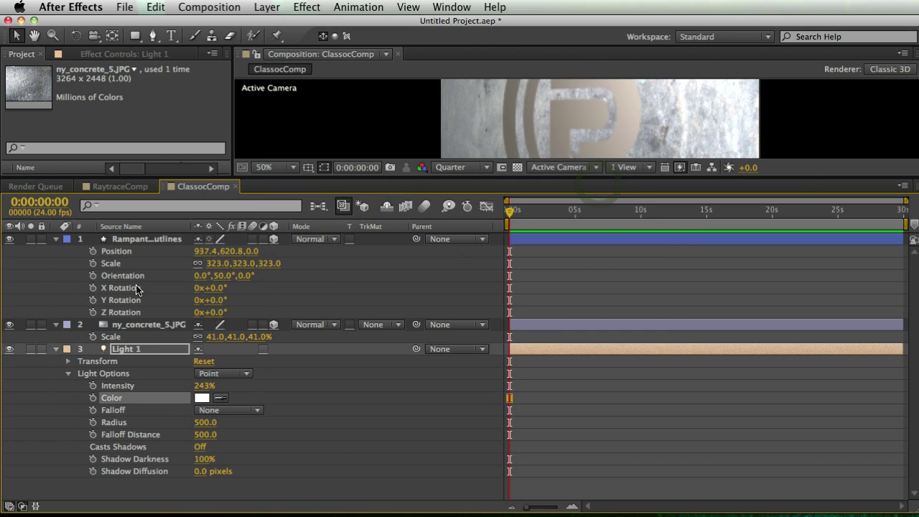
{"action": "left_click", "coordinate": [52, 350]}
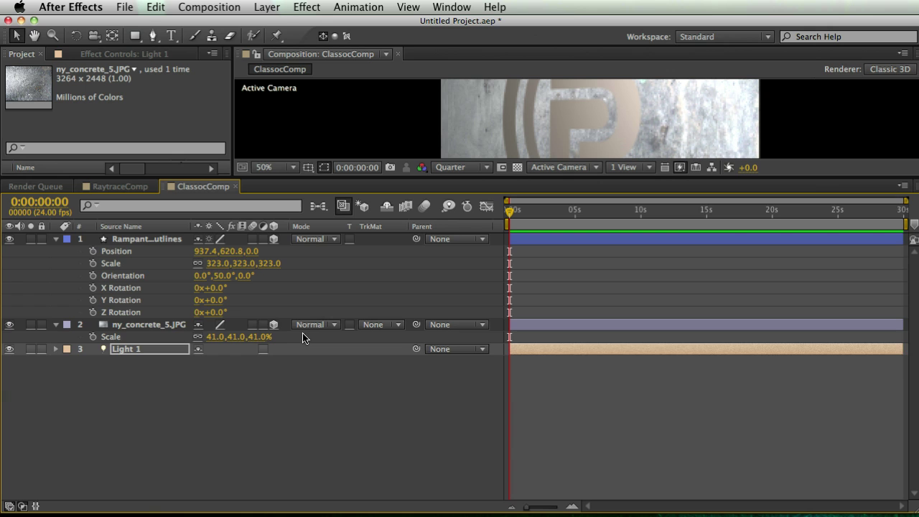
Step: Set the concrete layer's track matte to Alpha Matte using the logo
{"action": "left_click", "coordinate": [138, 329]}
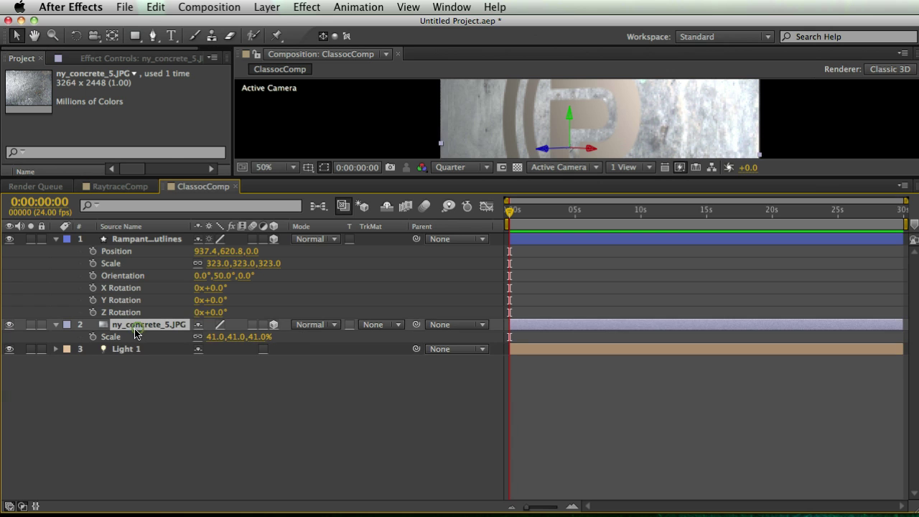
{"action": "left_click", "coordinate": [370, 325]}
{"action": "left_click", "coordinate": [397, 361]}
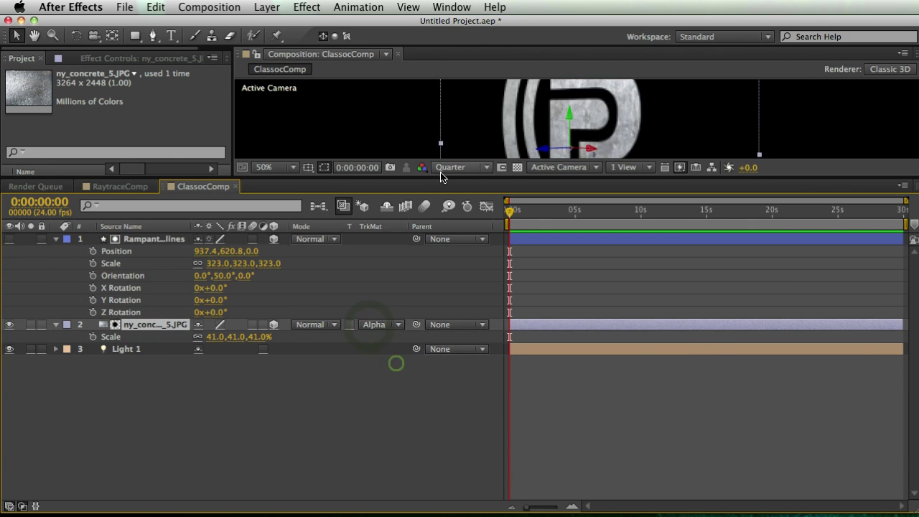
{"action": "left_click_drag", "start_coordinate": [441, 176], "coordinate": [441, 394]}
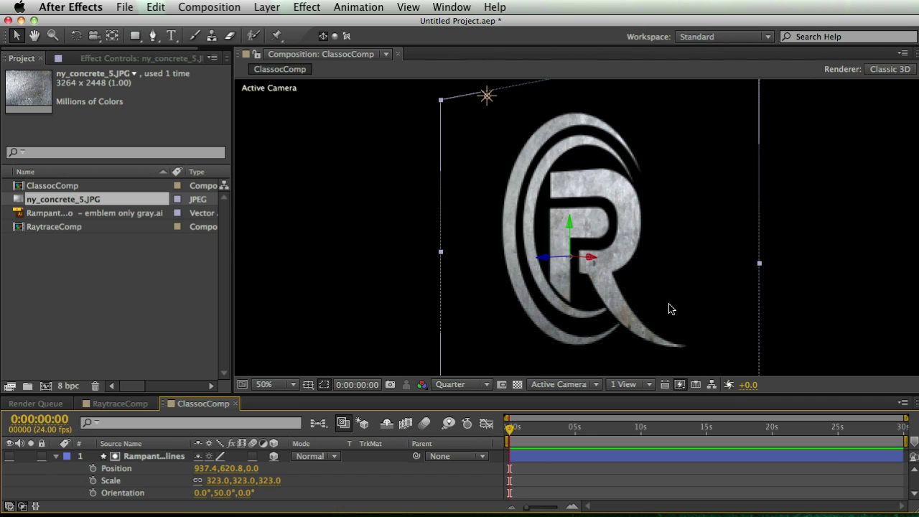
{"action": "left_click", "coordinate": [136, 404]}
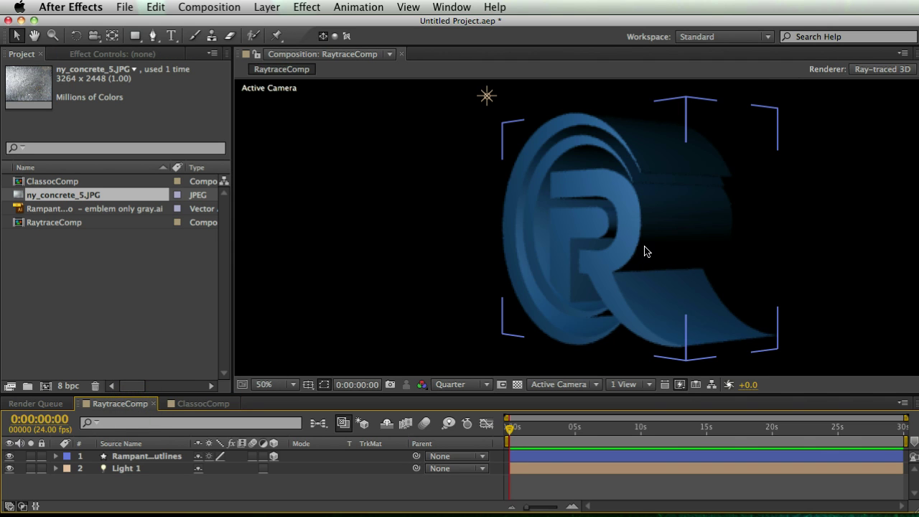
Step: Stack the ClassocComp timeline in its own panel above RaytraceComp's timeline
{"action": "left_click", "coordinate": [201, 404]}
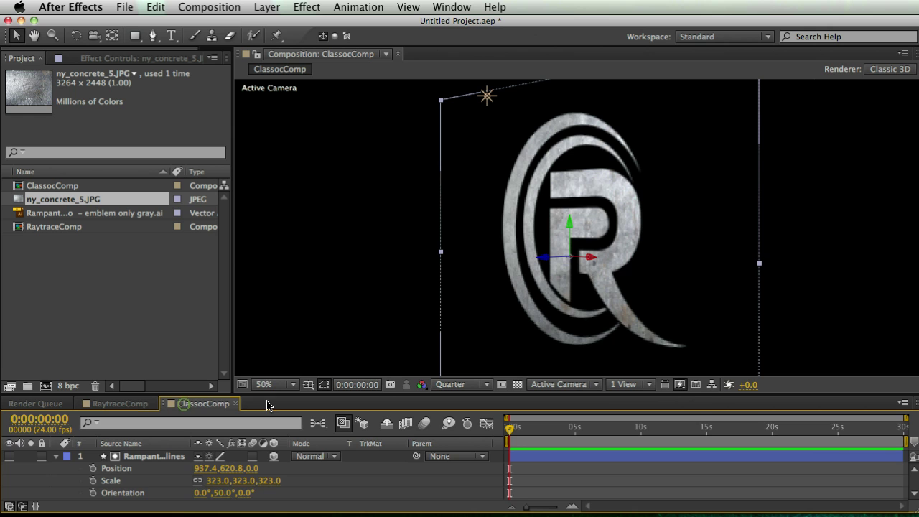
{"action": "left_click_drag", "start_coordinate": [269, 393], "coordinate": [261, 288]}
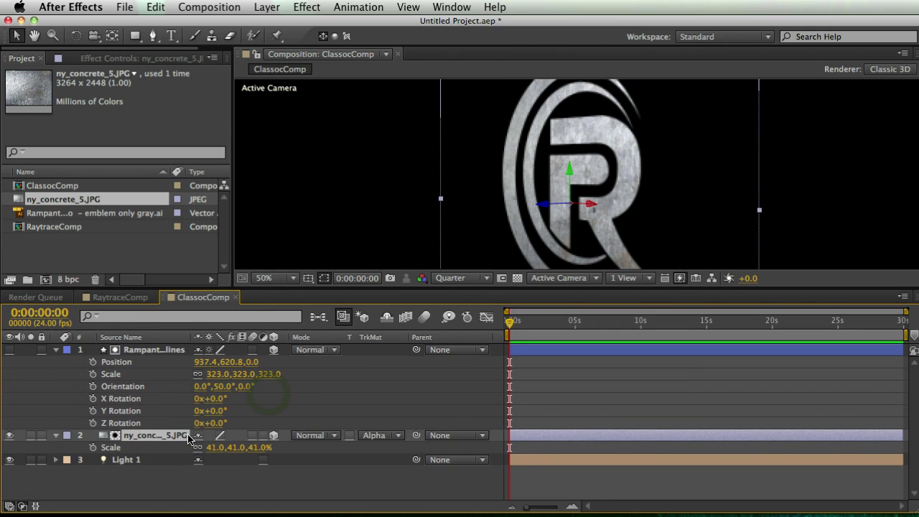
{"action": "left_click", "coordinate": [173, 479]}
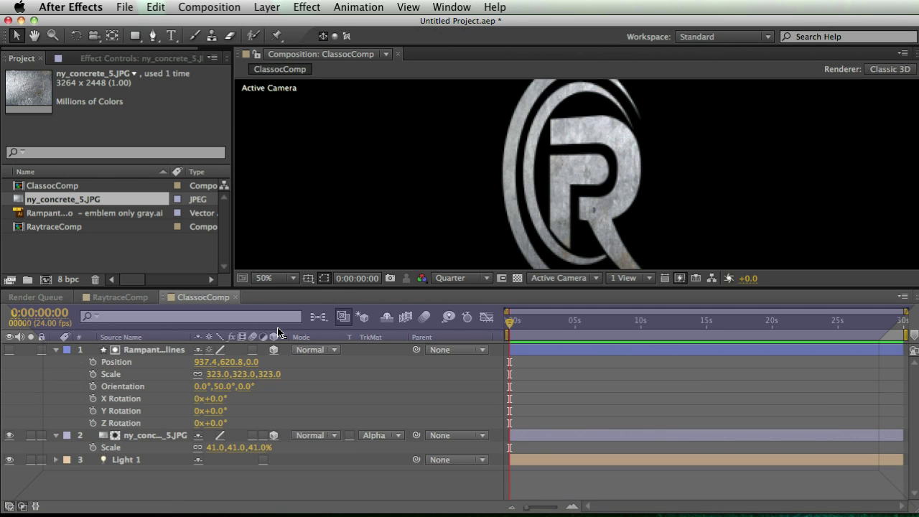
{"action": "left_click_drag", "start_coordinate": [279, 332], "coordinate": [280, 332]}
{"action": "left_click_drag", "start_coordinate": [290, 287], "coordinate": [294, 82]}
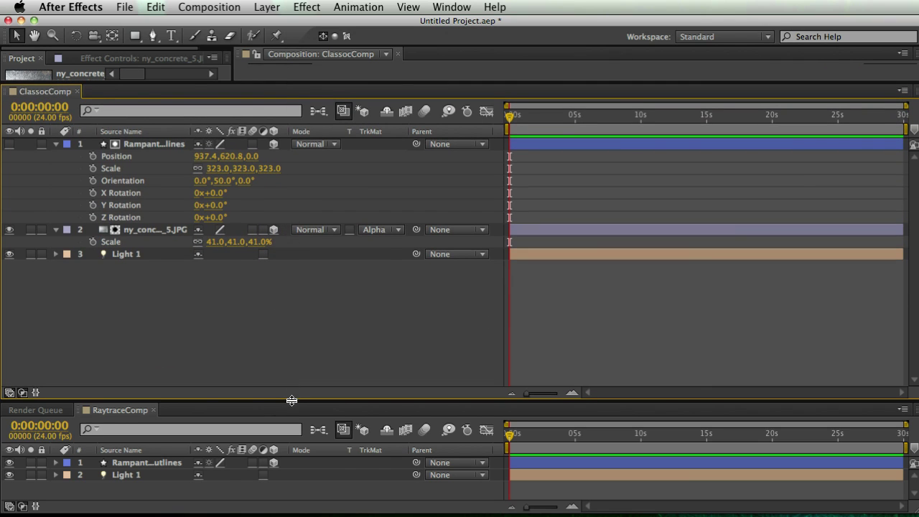
{"action": "left_click_drag", "start_coordinate": [292, 400], "coordinate": [294, 301]}
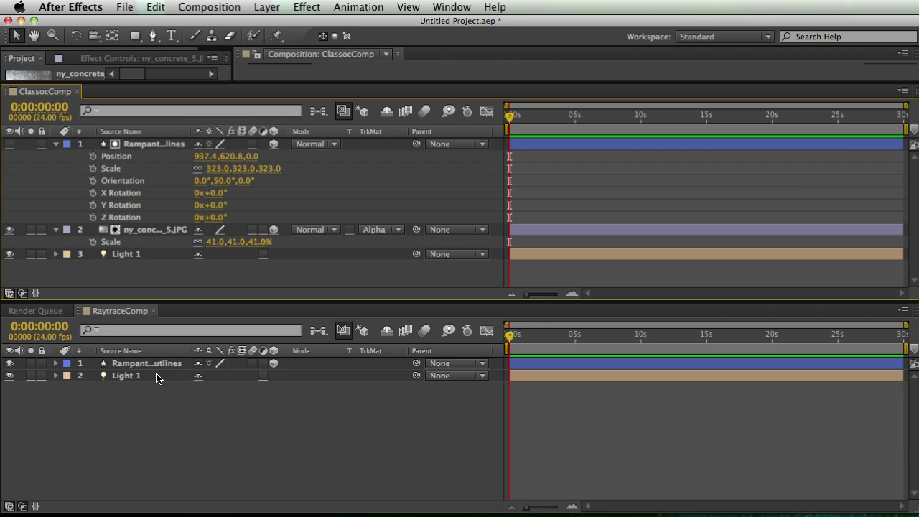
Step: Select the logo layer in the RaytraceComp timeline
{"action": "left_click", "coordinate": [55, 364]}
{"action": "left_click", "coordinate": [55, 364]}
{"action": "left_click", "coordinate": [129, 404]}
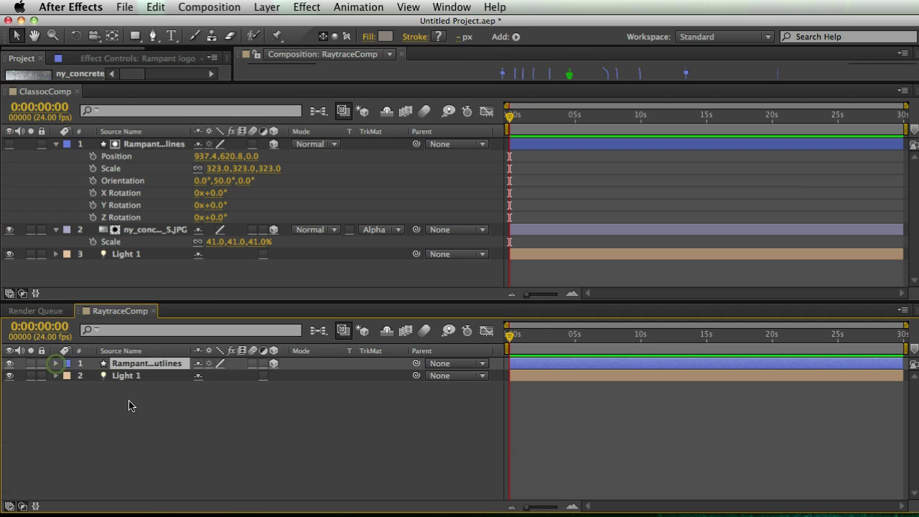
{"action": "left_click", "coordinate": [129, 364]}
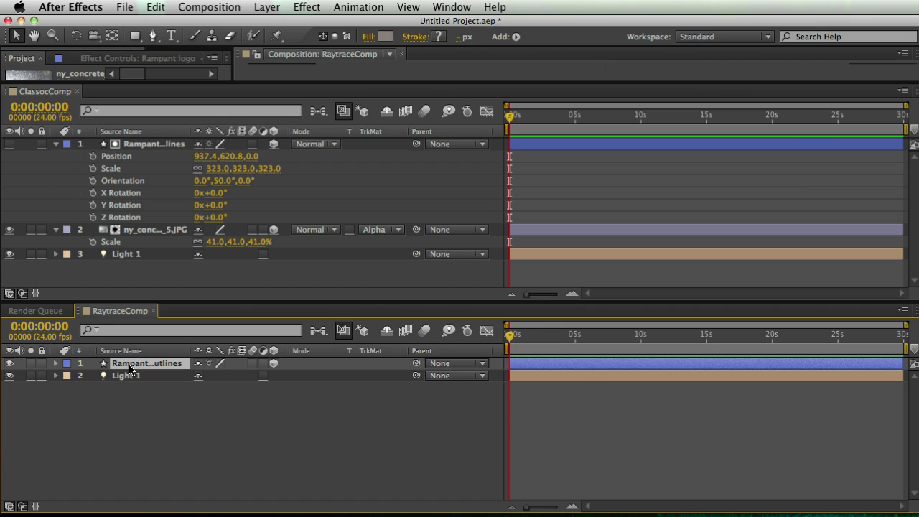
Step: Link ClassocComp logo's Position, Scale and Orientation to RaytraceComp logo via expressions
{"action": "key", "text": "super+v"}
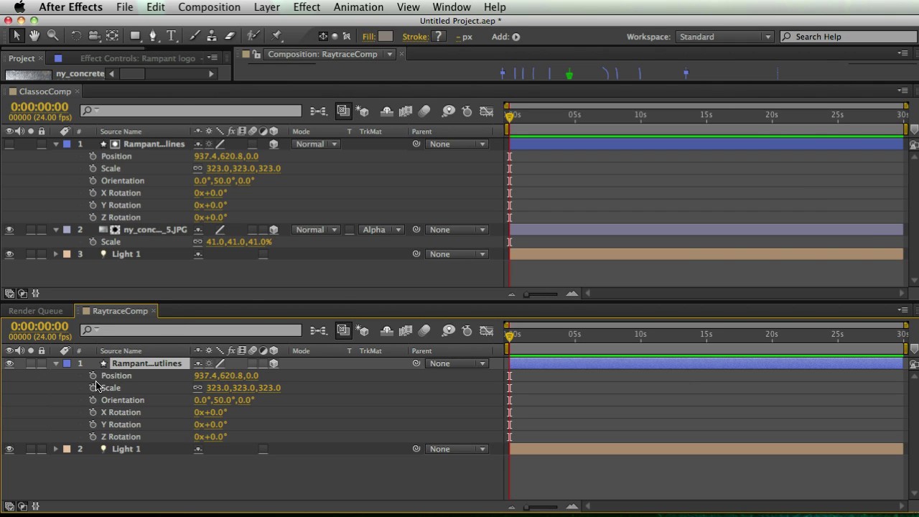
{"action": "left_click", "coordinate": [92, 156], "text": "alt"}
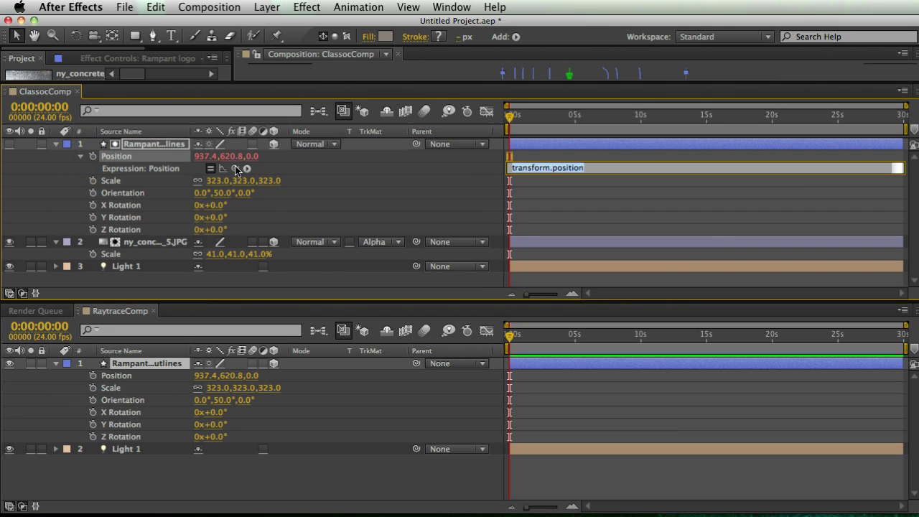
{"action": "left_click_drag", "start_coordinate": [234, 170], "coordinate": [127, 381]}
{"action": "key", "text": "Return"}
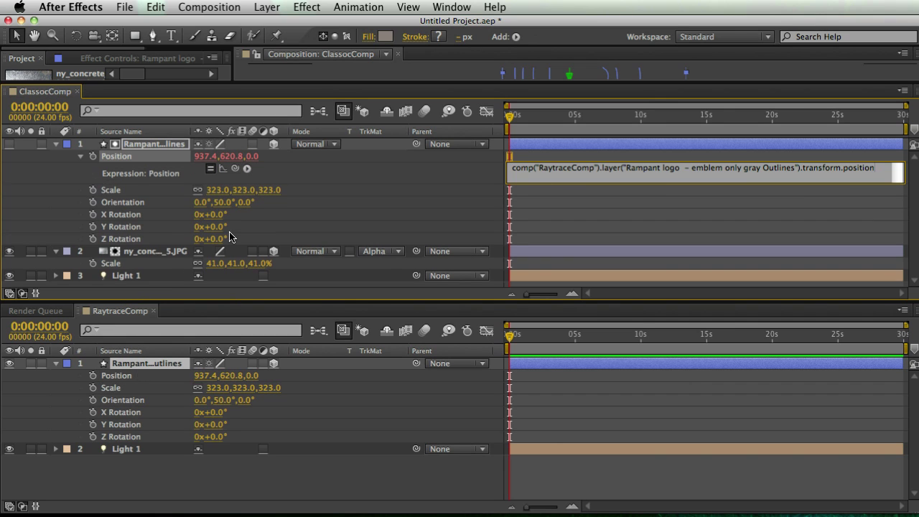
{"action": "key", "text": "KP_Enter"}
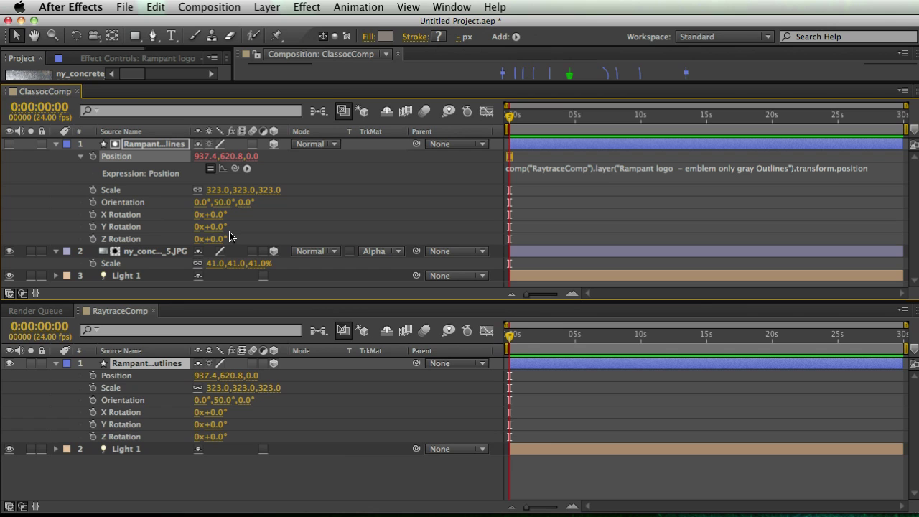
{"action": "left_click", "coordinate": [80, 157]}
{"action": "left_click", "coordinate": [91, 171], "text": "alt"}
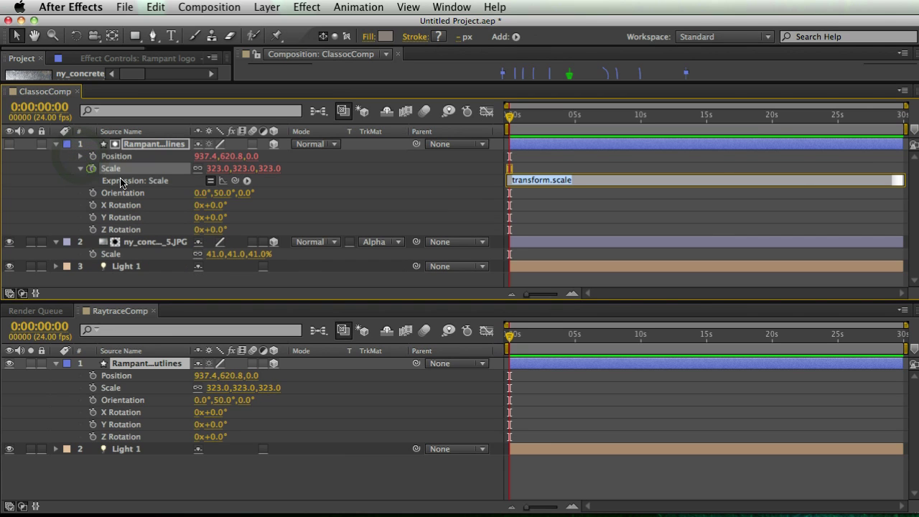
{"action": "left_click_drag", "start_coordinate": [234, 181], "coordinate": [124, 394]}
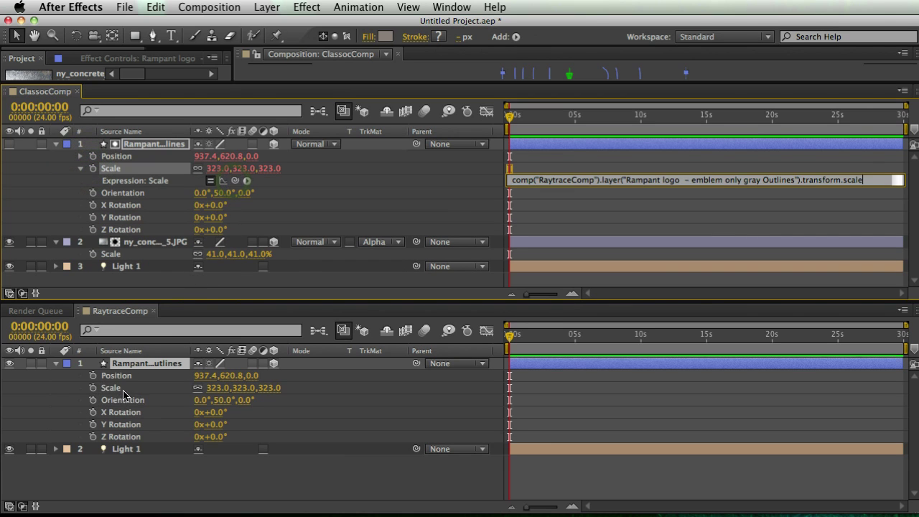
{"action": "key", "text": "KP_Enter"}
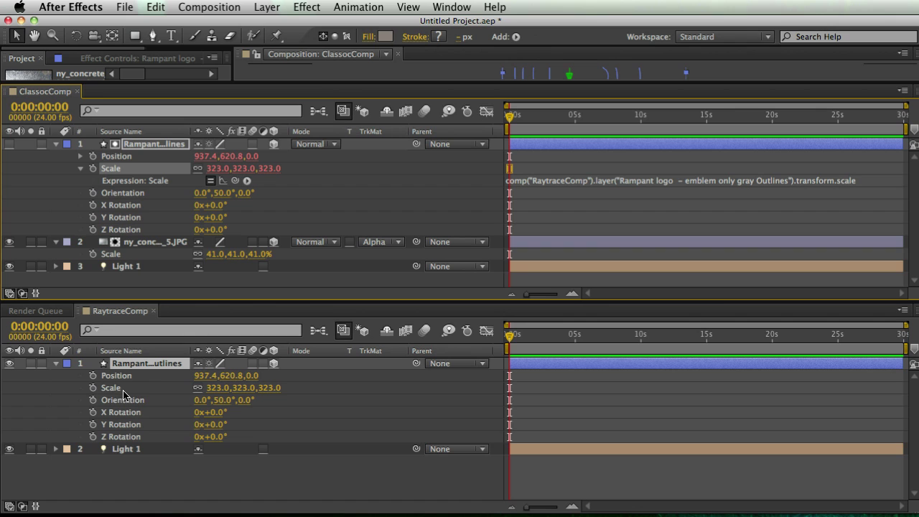
{"action": "left_click", "coordinate": [92, 192], "text": "alt"}
{"action": "left_click_drag", "start_coordinate": [235, 205], "coordinate": [131, 403]}
{"action": "key", "text": "KP_Enter"}
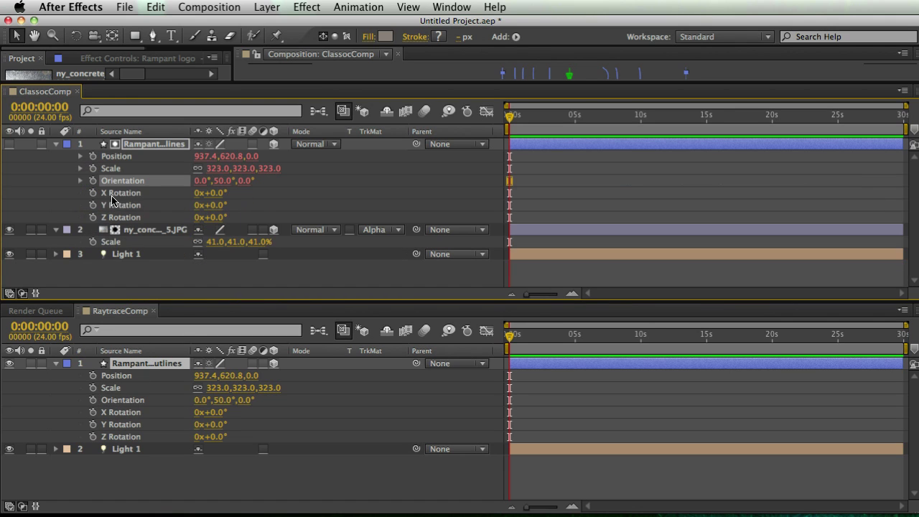
Step: Link the logo's X, Y and Z Rotation to RaytraceComp logo's rotations
{"action": "left_click", "coordinate": [93, 193], "text": "alt"}
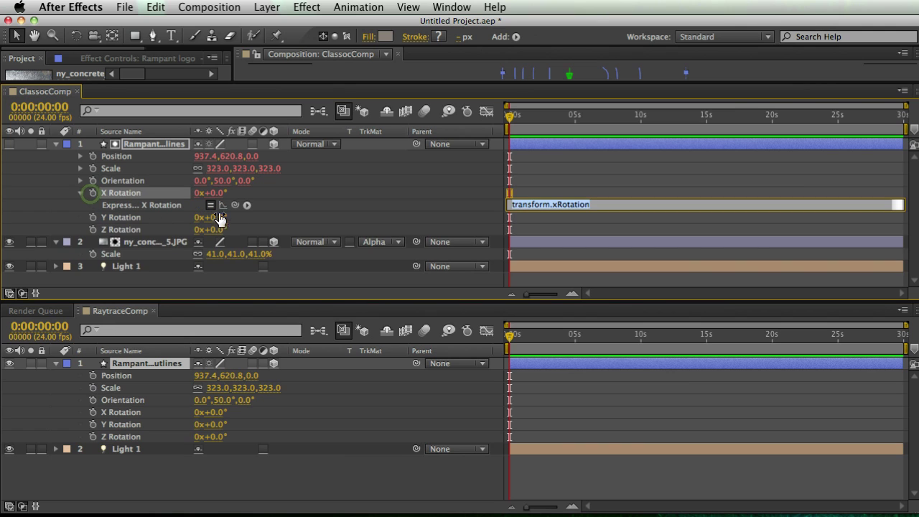
{"action": "left_click_drag", "start_coordinate": [235, 205], "coordinate": [133, 412]}
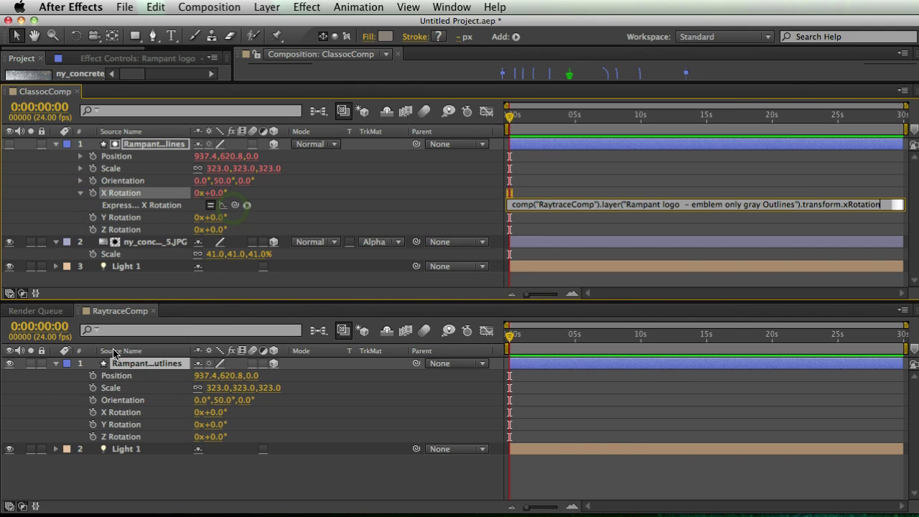
{"action": "key", "text": "KP_Enter"}
{"action": "left_click", "coordinate": [93, 217], "text": "alt"}
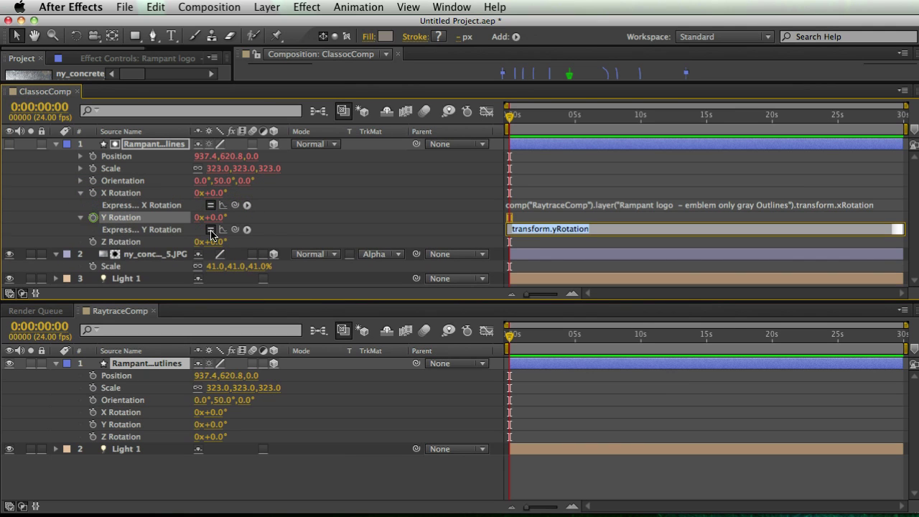
{"action": "left_click_drag", "start_coordinate": [235, 230], "coordinate": [154, 424]}
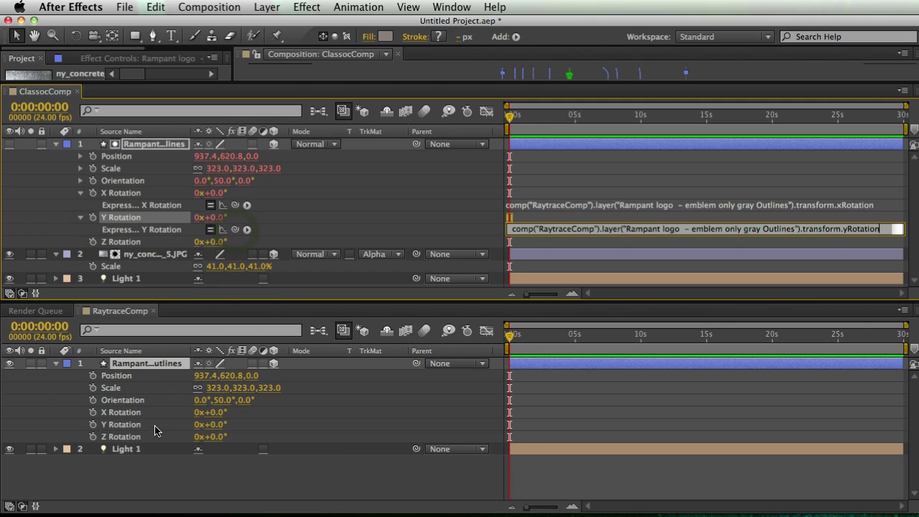
{"action": "key", "text": "KP_Enter"}
{"action": "left_click", "coordinate": [93, 241], "text": "alt"}
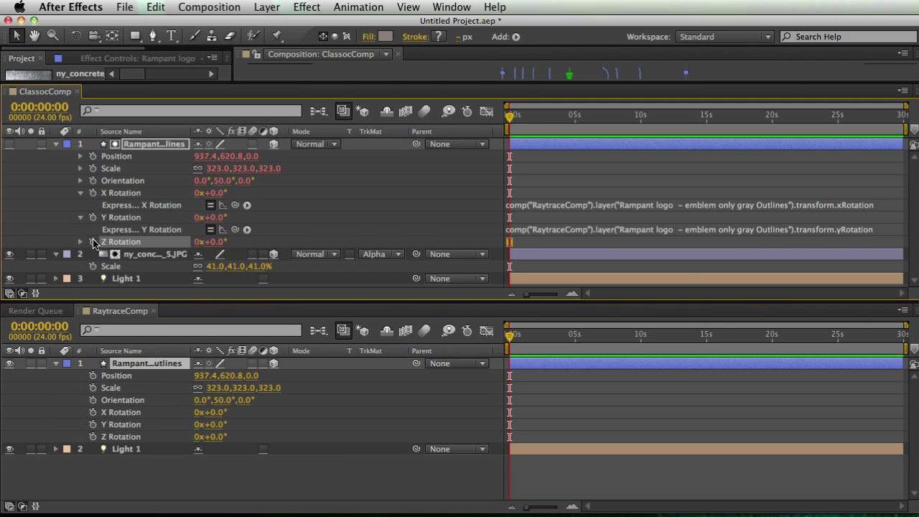
{"action": "left_click_drag", "start_coordinate": [235, 253], "coordinate": [134, 440]}
{"action": "key", "text": "Return"}
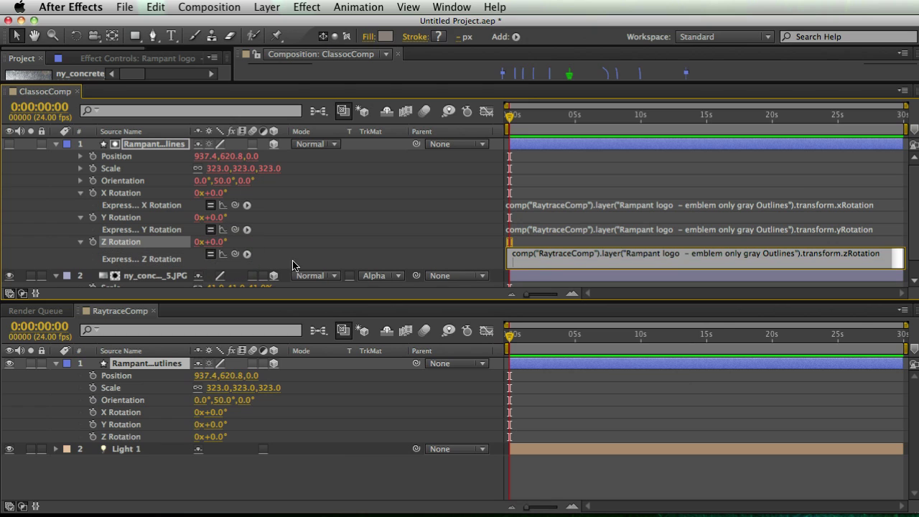
Step: Set the RaytraceComp logo's Position Z to 0, after briefly trying 500
{"action": "left_click", "coordinate": [241, 472]}
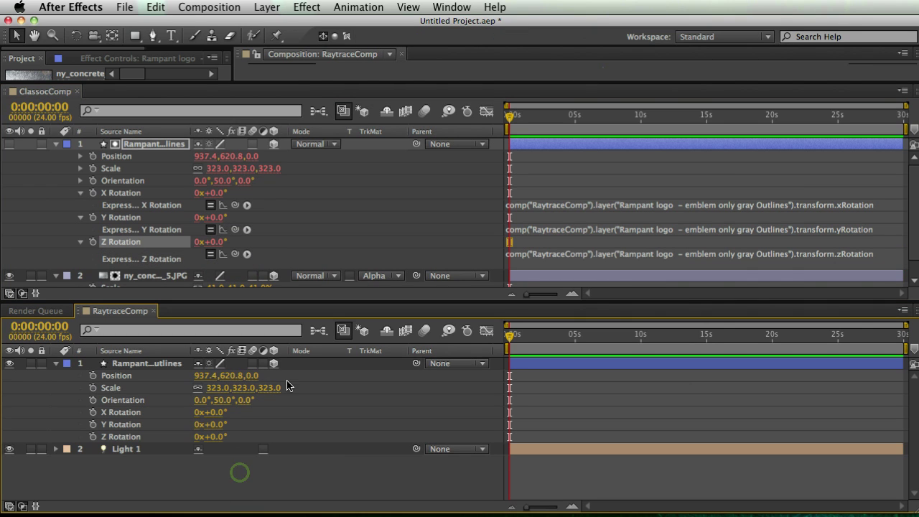
{"action": "left_click", "coordinate": [255, 376]}
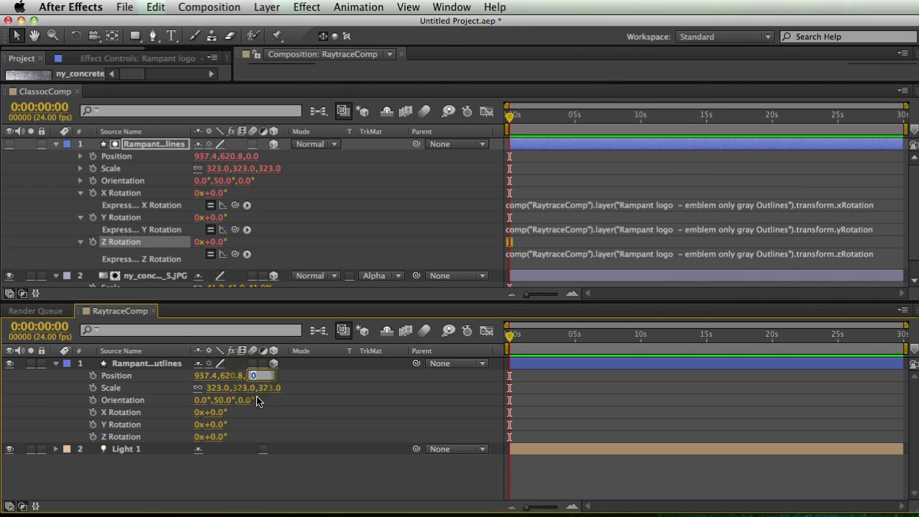
{"action": "type", "text": "500"}
{"action": "key", "text": "Return"}
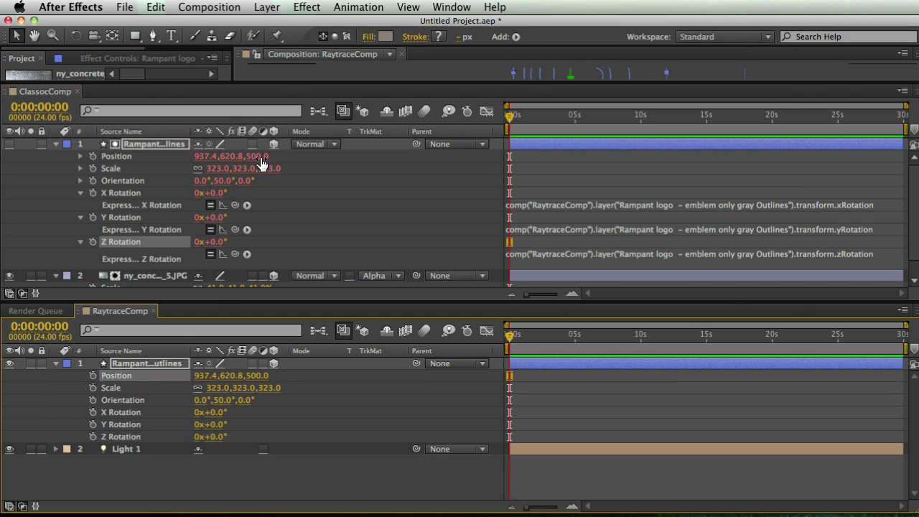
{"action": "left_click", "coordinate": [257, 376]}
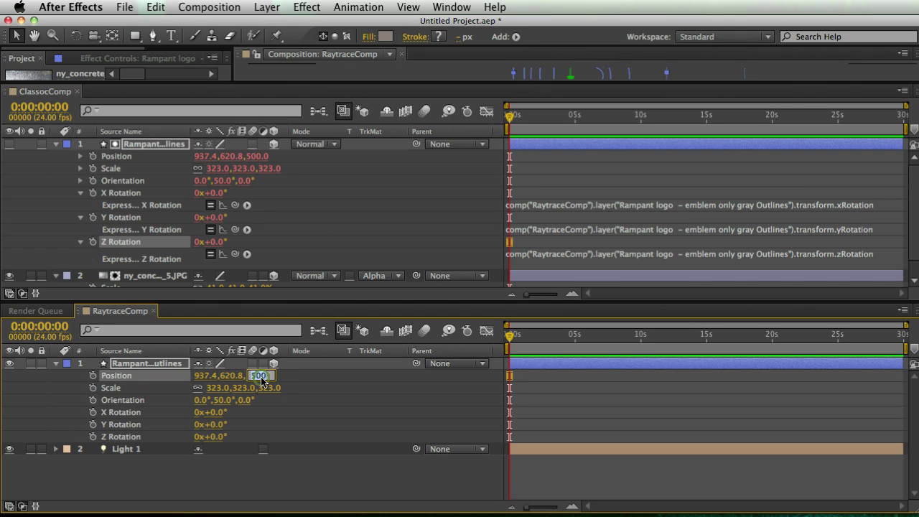
{"action": "type", "text": "0"}
{"action": "key", "text": "Return"}
Step: Parent the concrete image layer to the logo layer in ClassocComp
{"action": "left_click", "coordinate": [172, 214]}
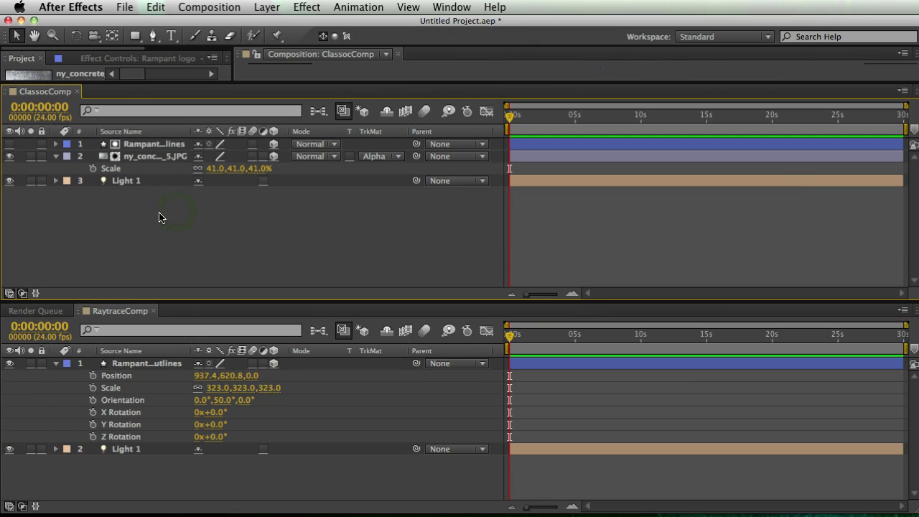
{"action": "left_click", "coordinate": [56, 364]}
{"action": "left_click", "coordinate": [154, 144]}
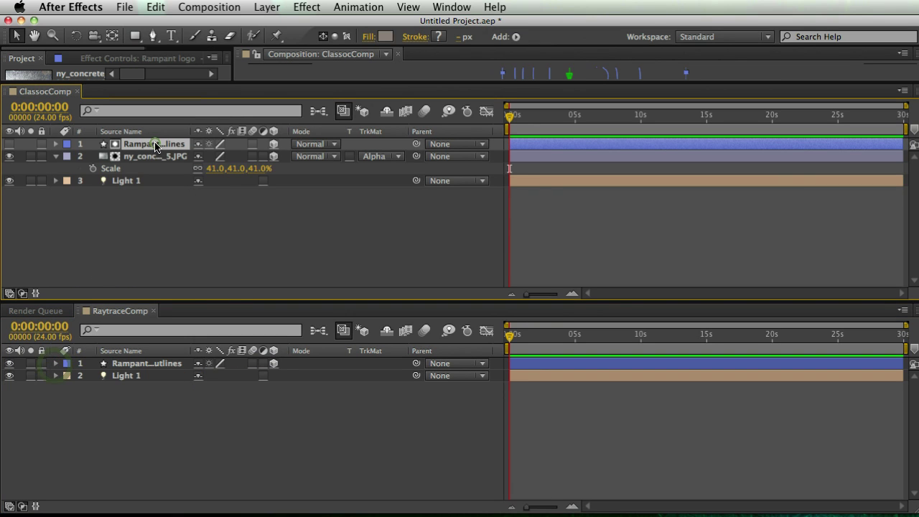
{"action": "left_click", "coordinate": [158, 364]}
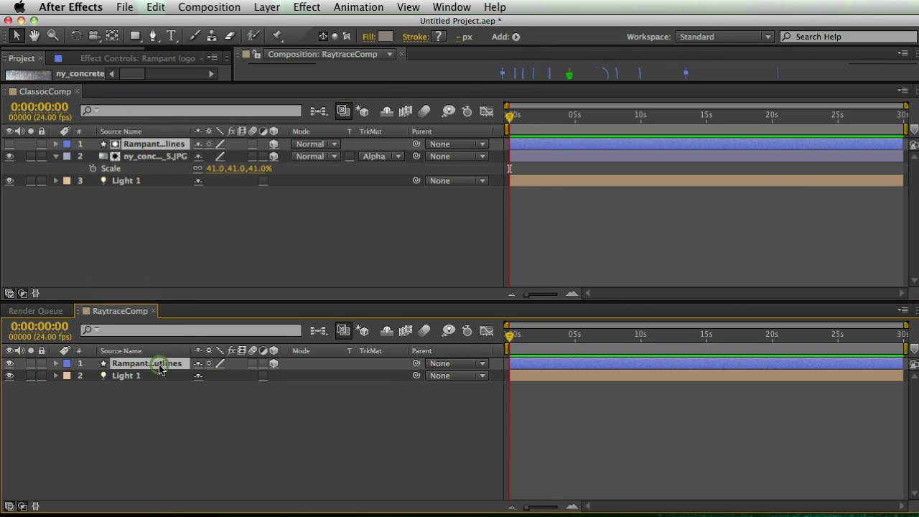
{"action": "left_click", "coordinate": [175, 217]}
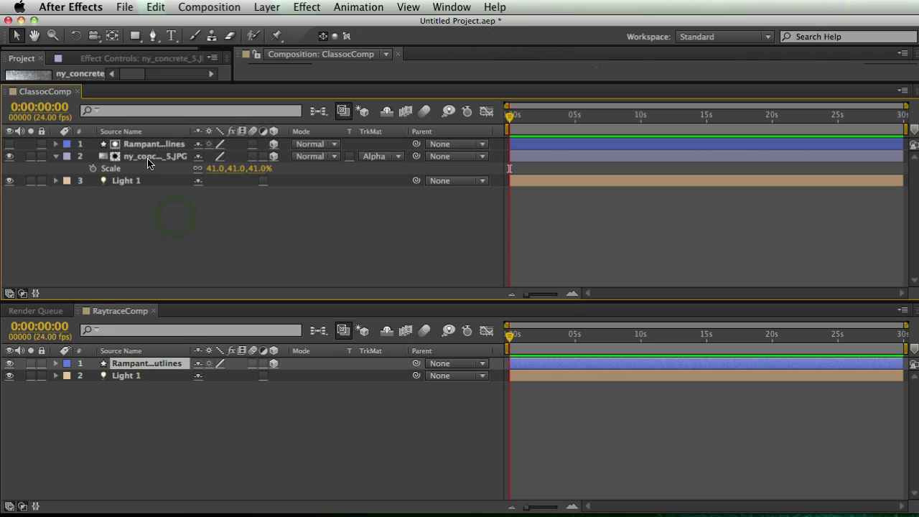
{"action": "left_click", "coordinate": [147, 157]}
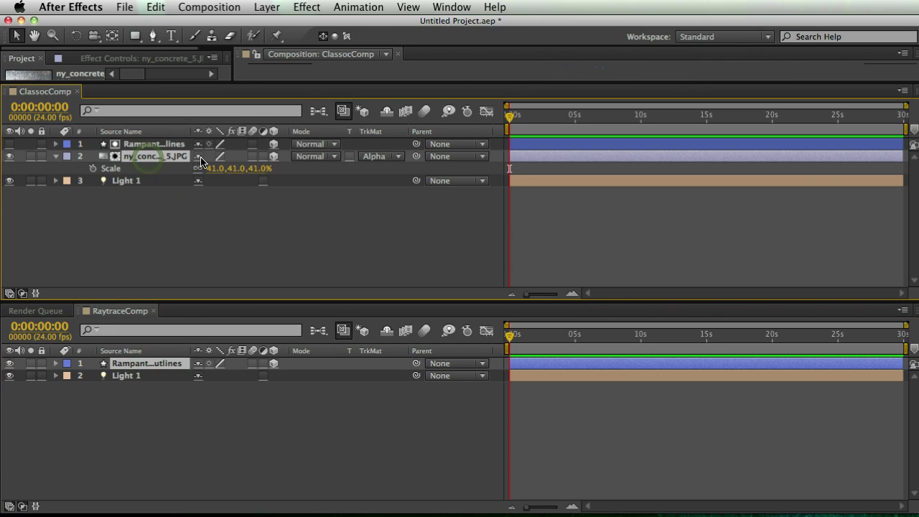
{"action": "left_click_drag", "start_coordinate": [417, 156], "coordinate": [144, 145]}
{"action": "left_click", "coordinate": [210, 206]}
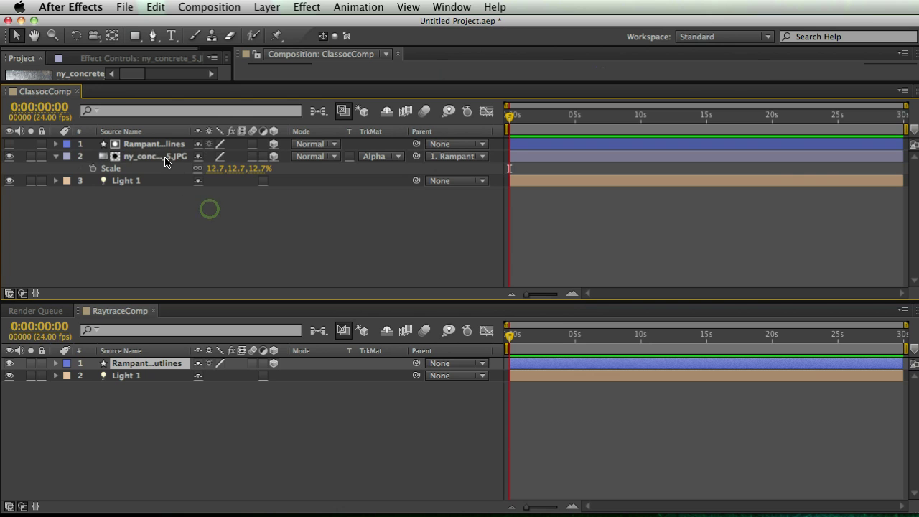
Step: Drag ClassocComp into RaytraceComp as its top layer, then open ClassocComp to check it
{"action": "left_click", "coordinate": [77, 92]}
{"action": "left_click", "coordinate": [61, 246]}
{"action": "left_click", "coordinate": [25, 186]}
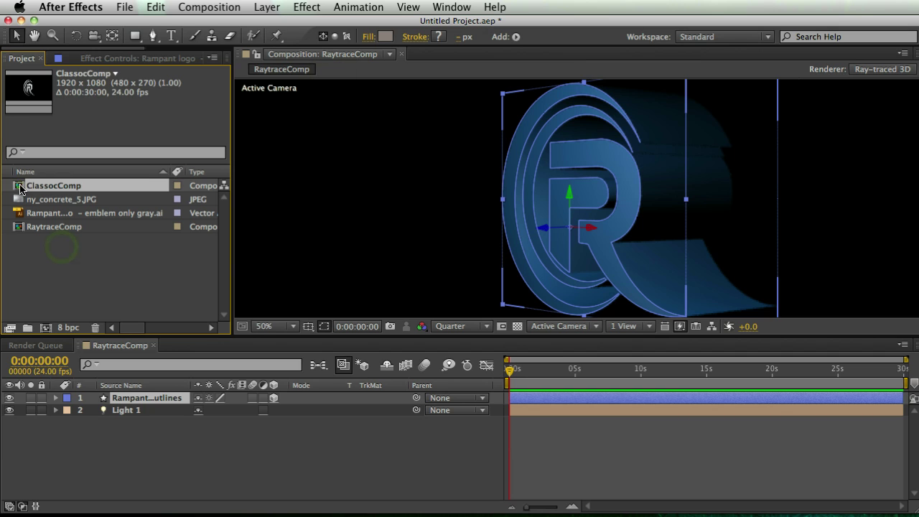
{"action": "left_click_drag", "start_coordinate": [29, 188], "coordinate": [152, 400]}
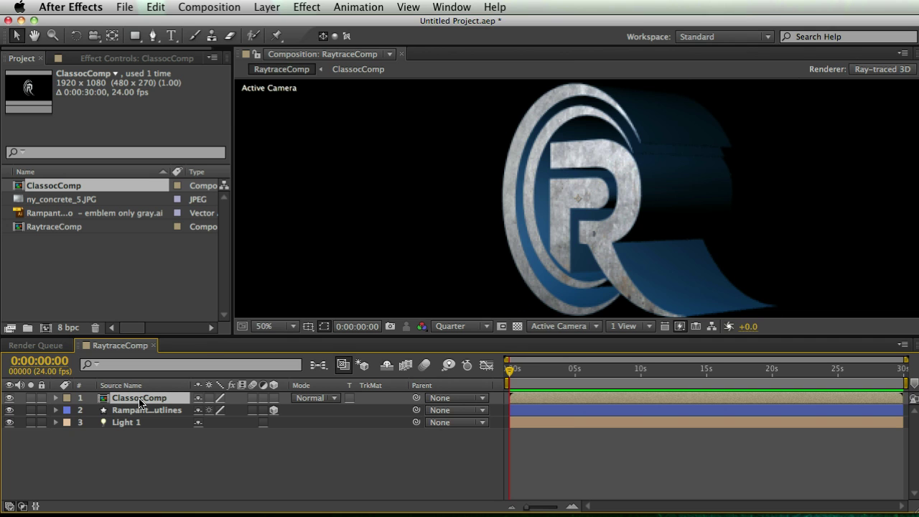
{"action": "double_click", "coordinate": [20, 188]}
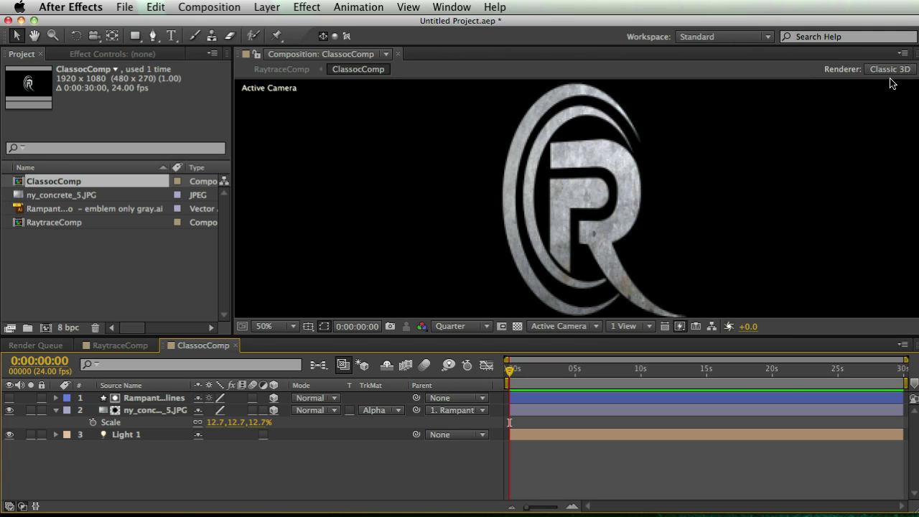
{"action": "left_click", "coordinate": [196, 448]}
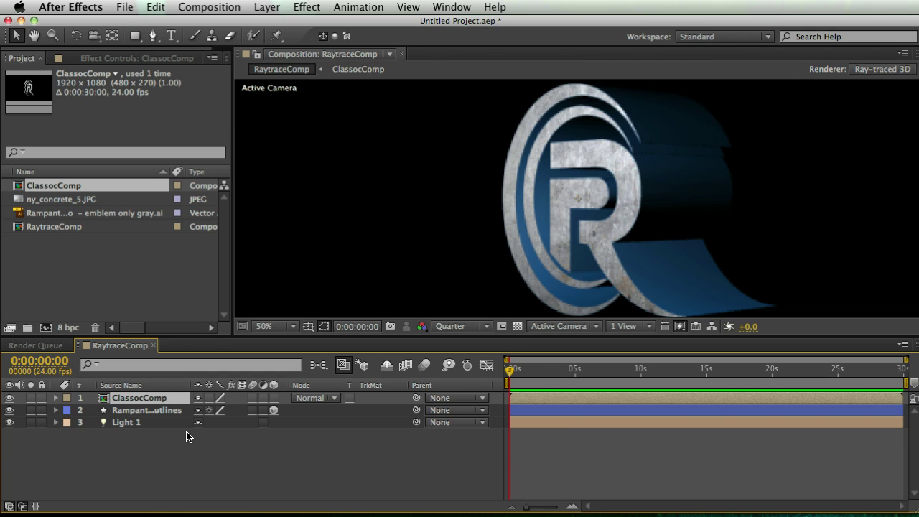
Step: Set the nested ClassocComp layer's blend mode to Multiply and maximize the viewer
{"action": "left_click", "coordinate": [275, 475]}
{"action": "left_click", "coordinate": [158, 398]}
{"action": "left_click", "coordinate": [317, 400]}
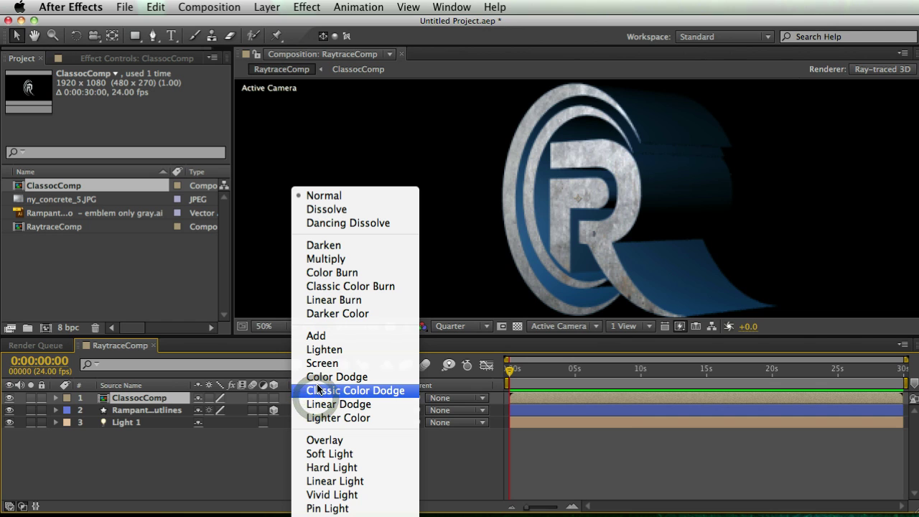
{"action": "left_click", "coordinate": [328, 259]}
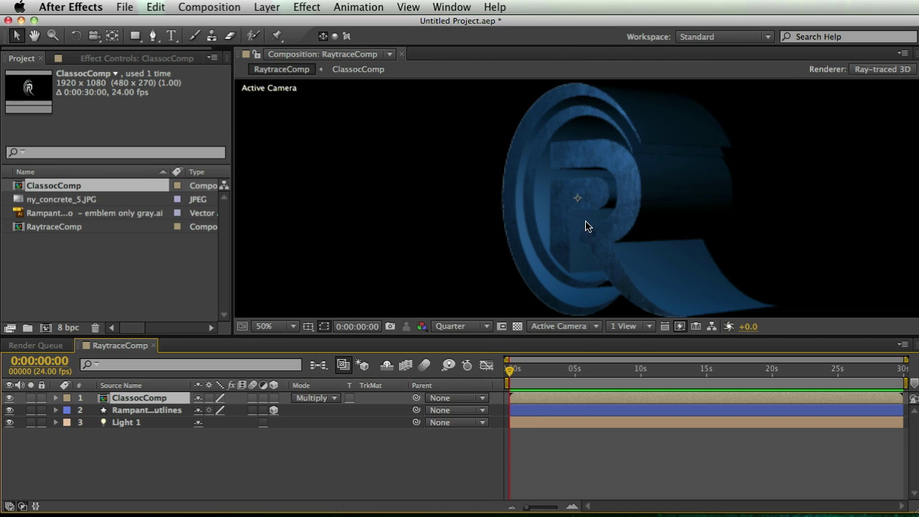
{"action": "left_click", "coordinate": [390, 443]}
{"action": "key", "text": "grave"}
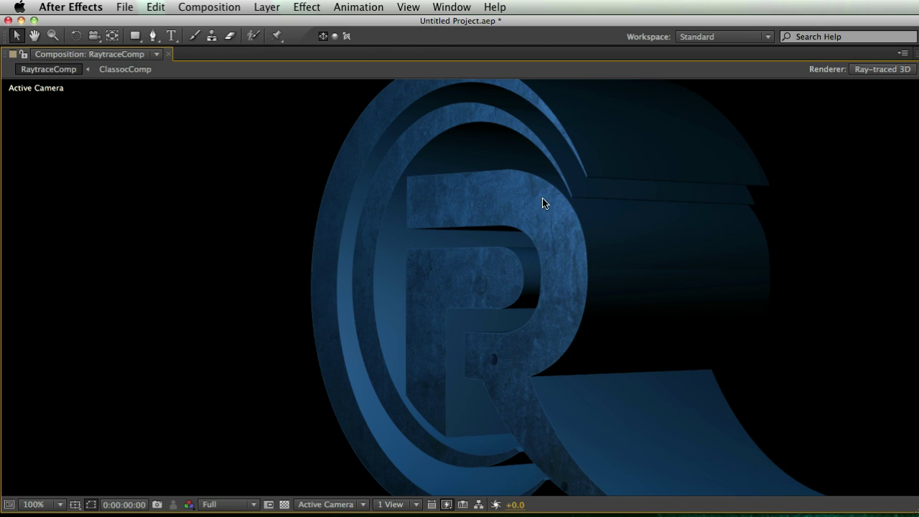
Step: Restore the normal layout, set preview resolution to Quarter, and enlarge the composition view
{"action": "key", "text": "grave"}
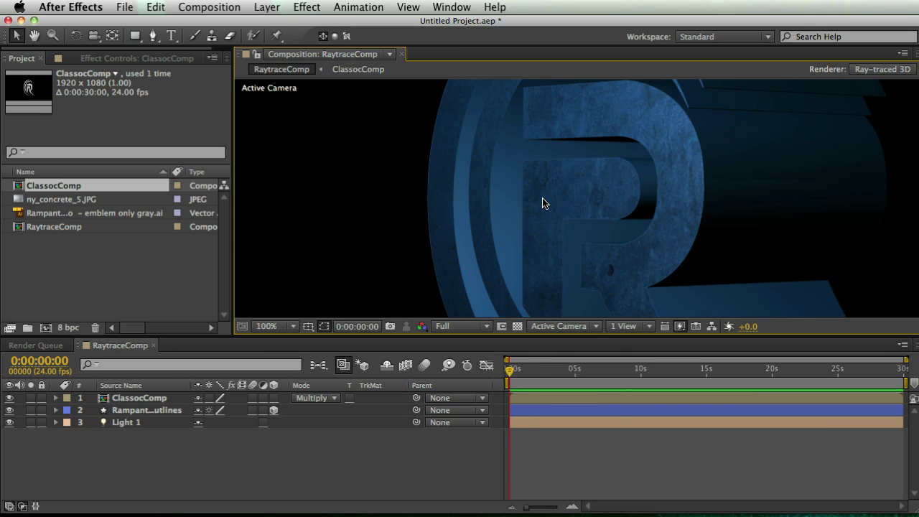
{"action": "left_click", "coordinate": [449, 327]}
{"action": "left_click", "coordinate": [464, 403]}
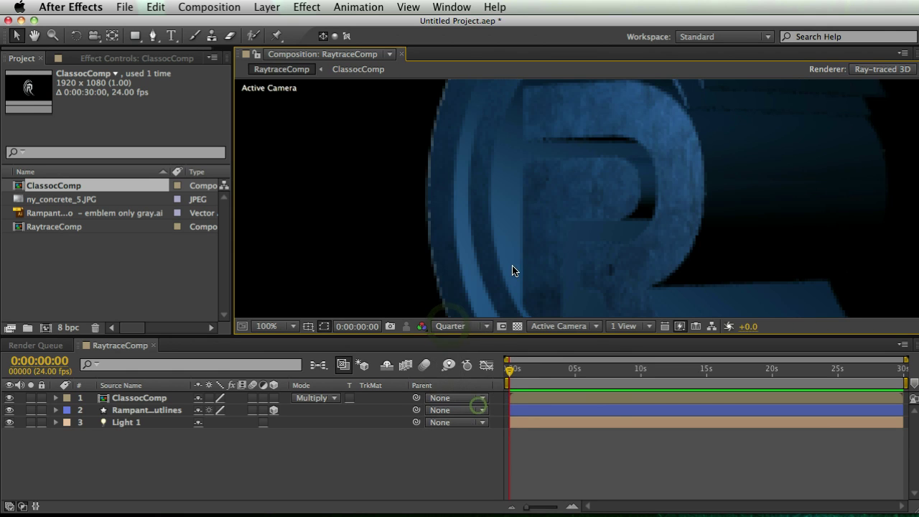
{"action": "left_click_drag", "start_coordinate": [472, 336], "coordinate": [489, 375]}
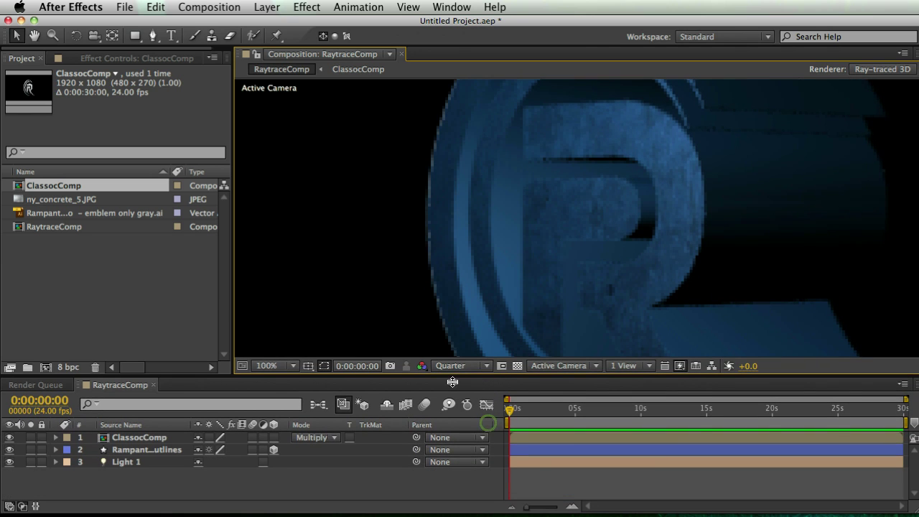
Step: Lock ClassocComp and Light 1, then rotate the extruded R logo to a new tilt
{"action": "left_click", "coordinate": [42, 437]}
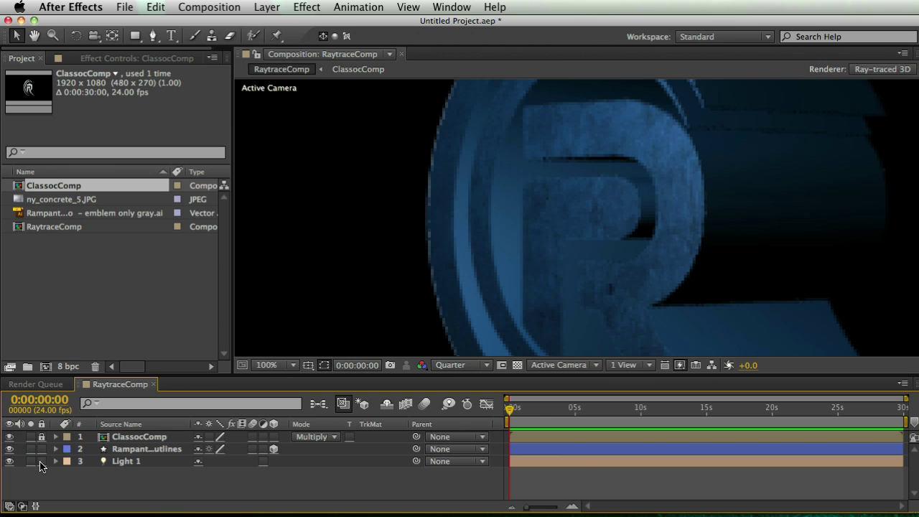
{"action": "left_click", "coordinate": [42, 461]}
{"action": "left_click", "coordinate": [115, 451]}
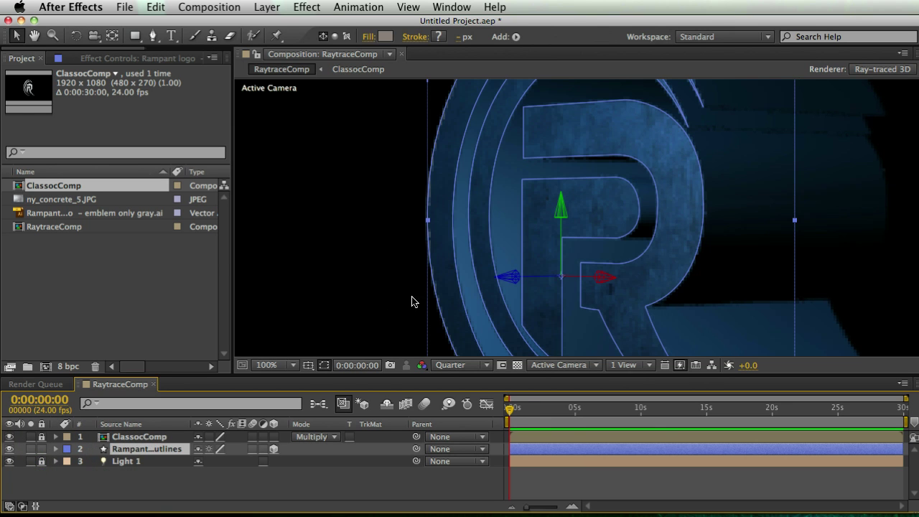
{"action": "key", "text": "w"}
{"action": "left_click_drag", "start_coordinate": [563, 210], "coordinate": [610, 212]}
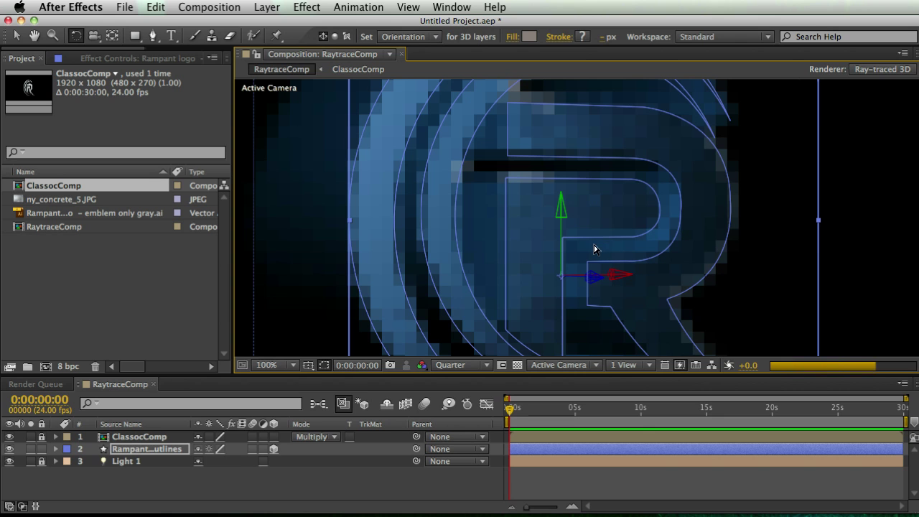
{"action": "left_click", "coordinate": [232, 479]}
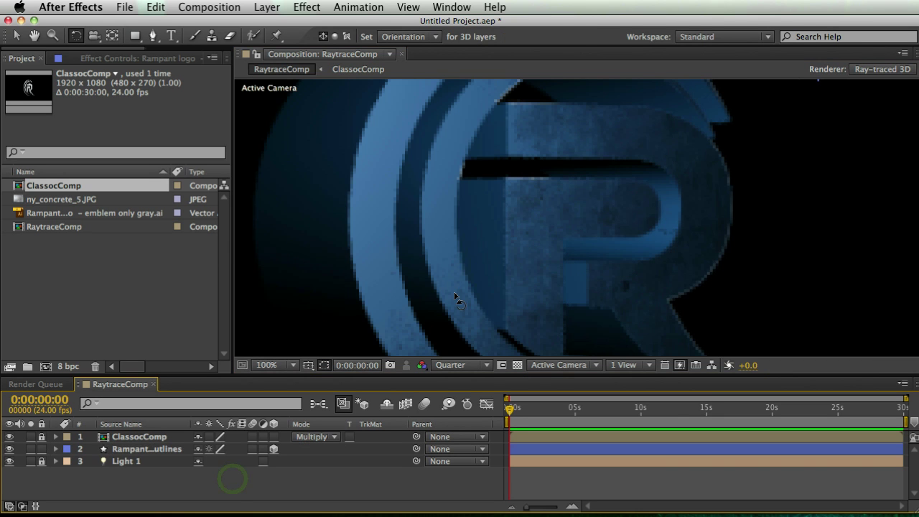
{"action": "left_click", "coordinate": [455, 297]}
{"action": "left_click_drag", "start_coordinate": [600, 227], "coordinate": [593, 219]}
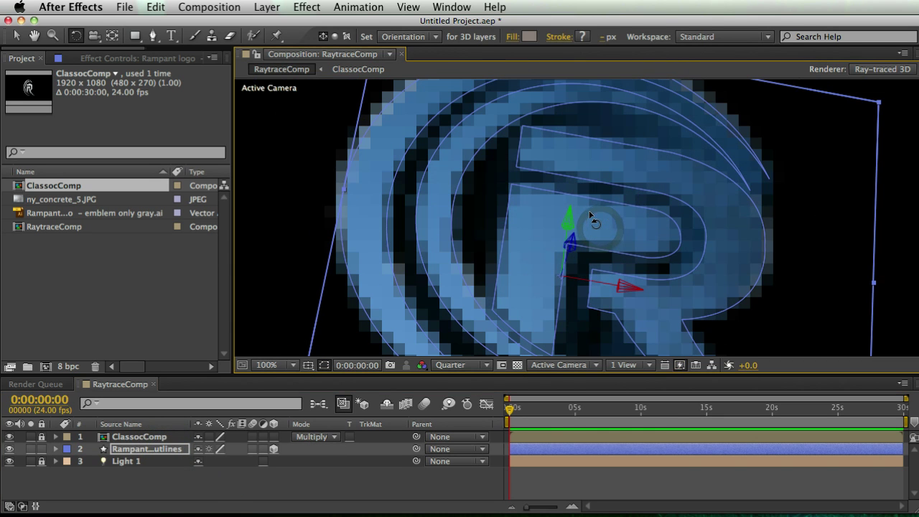
{"action": "key", "text": "super+shift+a"}
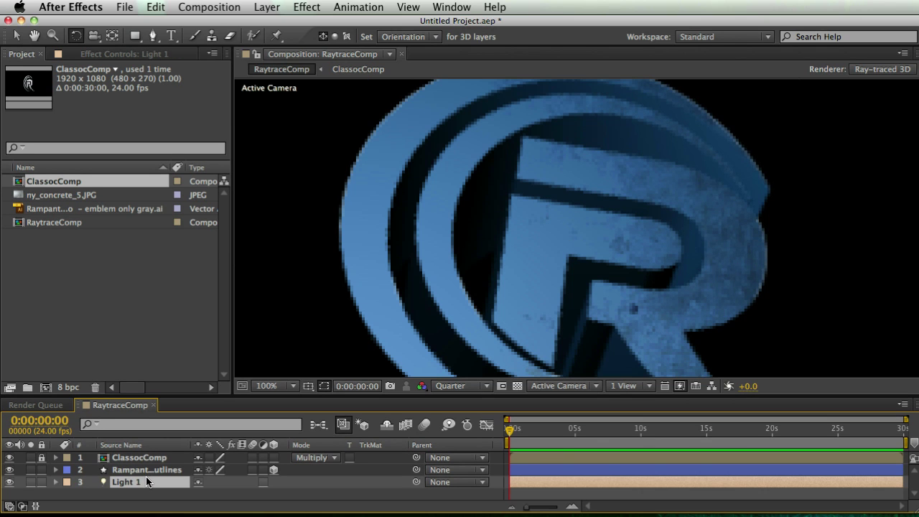
Step: Check the logo inside ClassocComp, then move Light 1's X position from 2785.6 to 3085.6
{"action": "left_click", "coordinate": [152, 482]}
{"action": "left_click", "coordinate": [85, 463]}
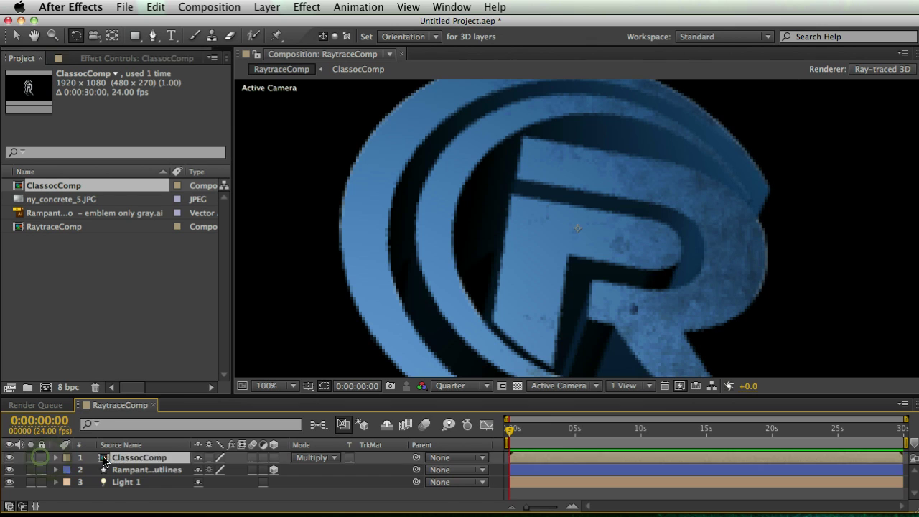
{"action": "double_click", "coordinate": [104, 461]}
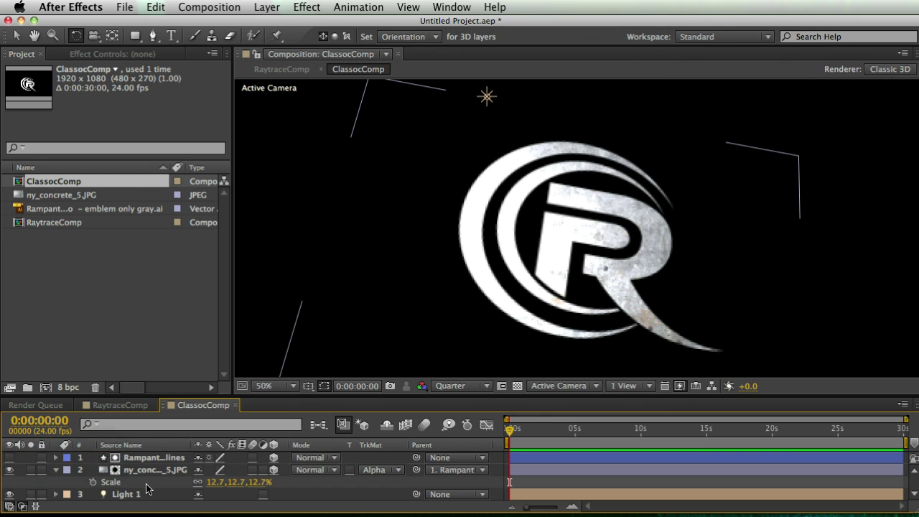
{"action": "left_click", "coordinate": [236, 405]}
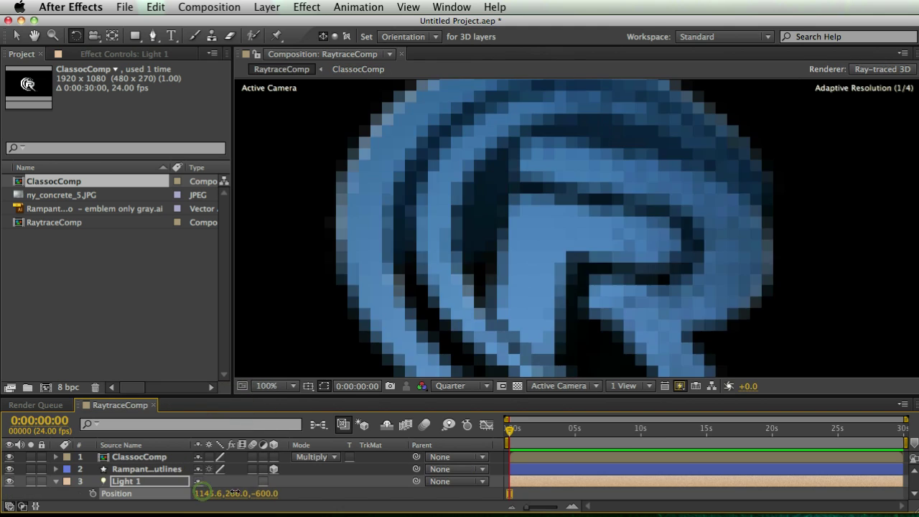
{"action": "left_click_drag", "start_coordinate": [372, 491], "coordinate": [402, 491]}
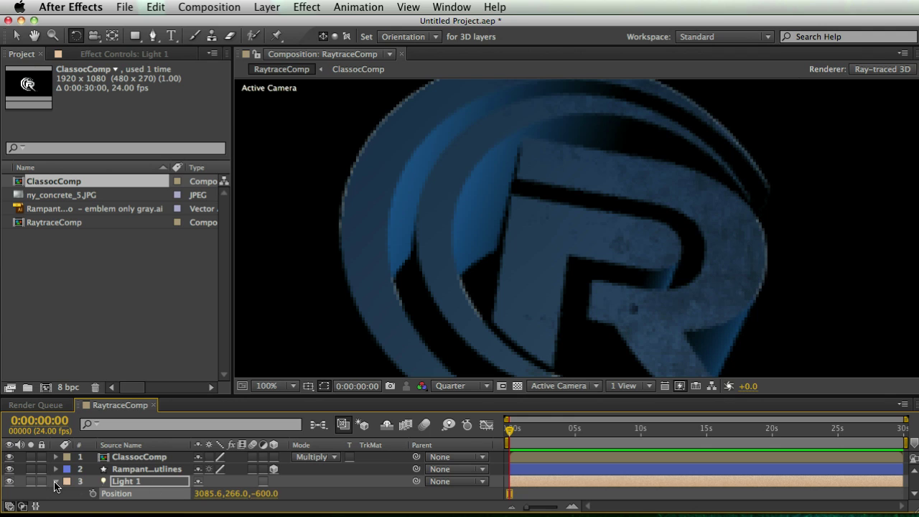
{"action": "left_click", "coordinate": [54, 486]}
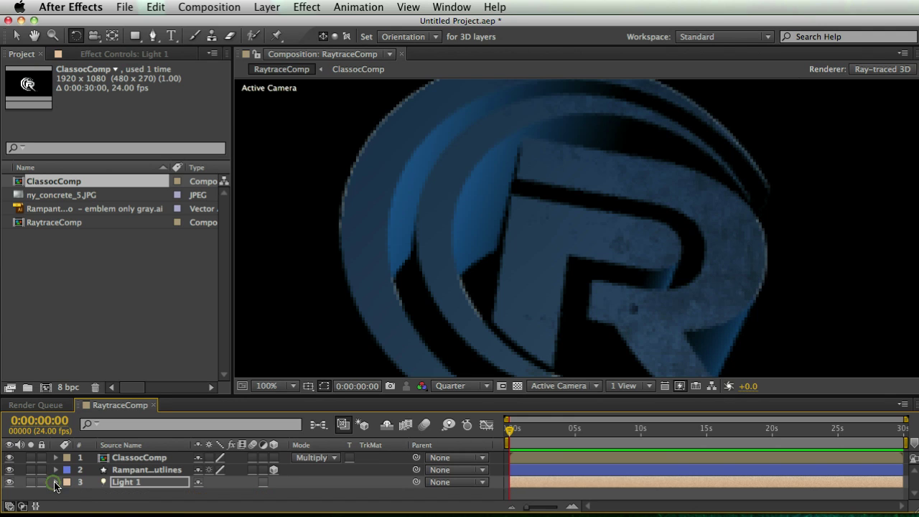
{"action": "left_click", "coordinate": [108, 494]}
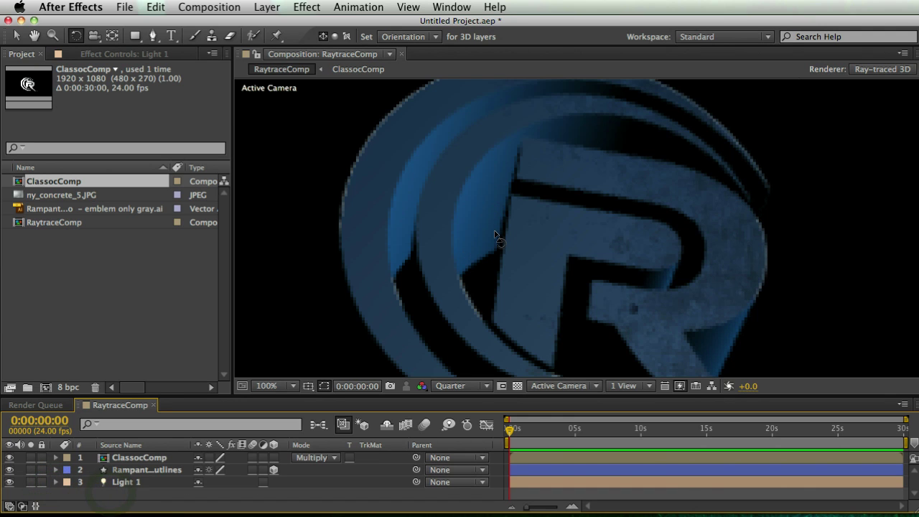